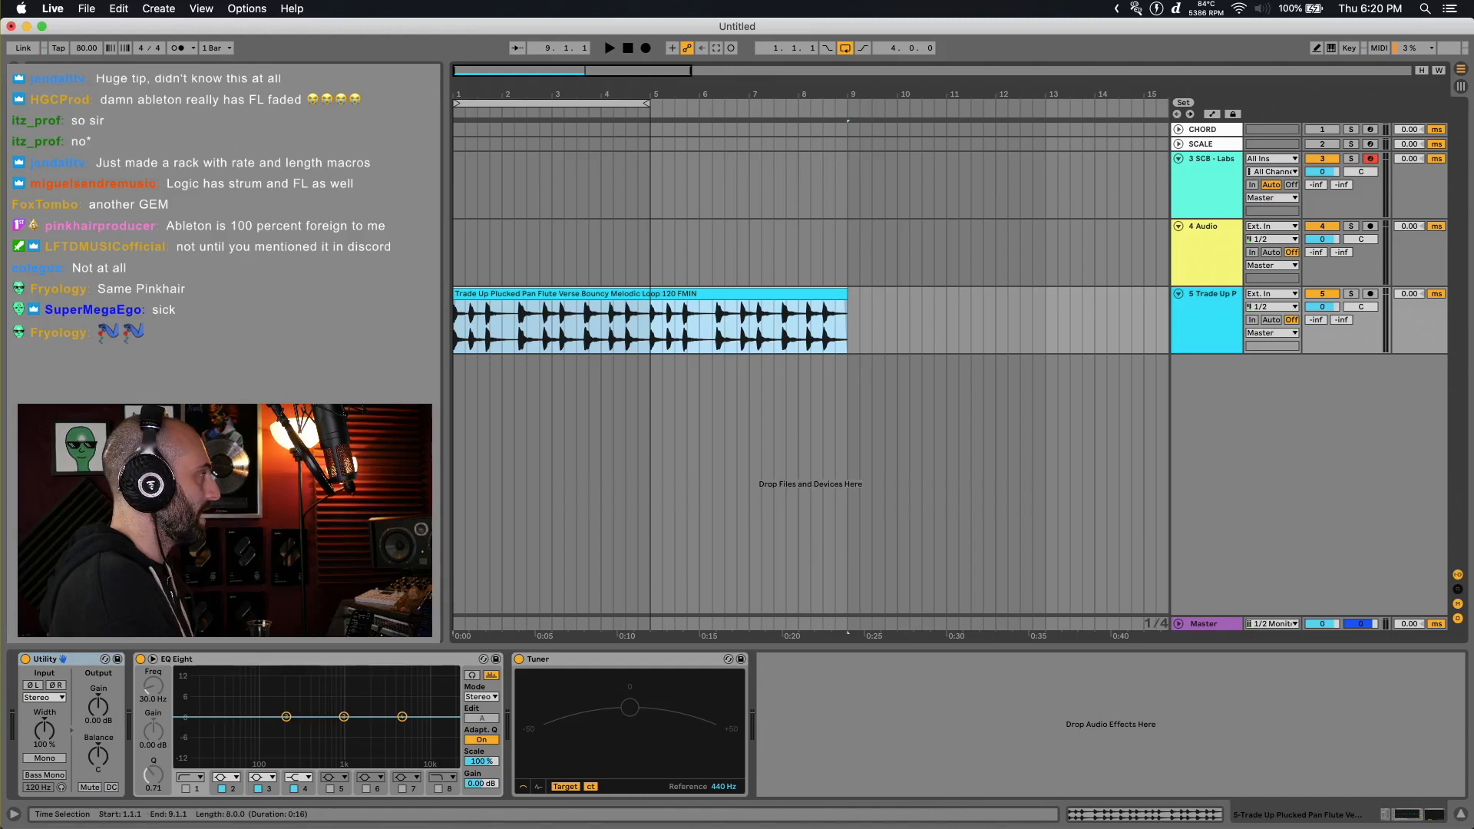
Turn off warping on the pan flute loop, set the song tempo to 104 BPM and play the clip
key(shift+Tab)
click(164, 696)
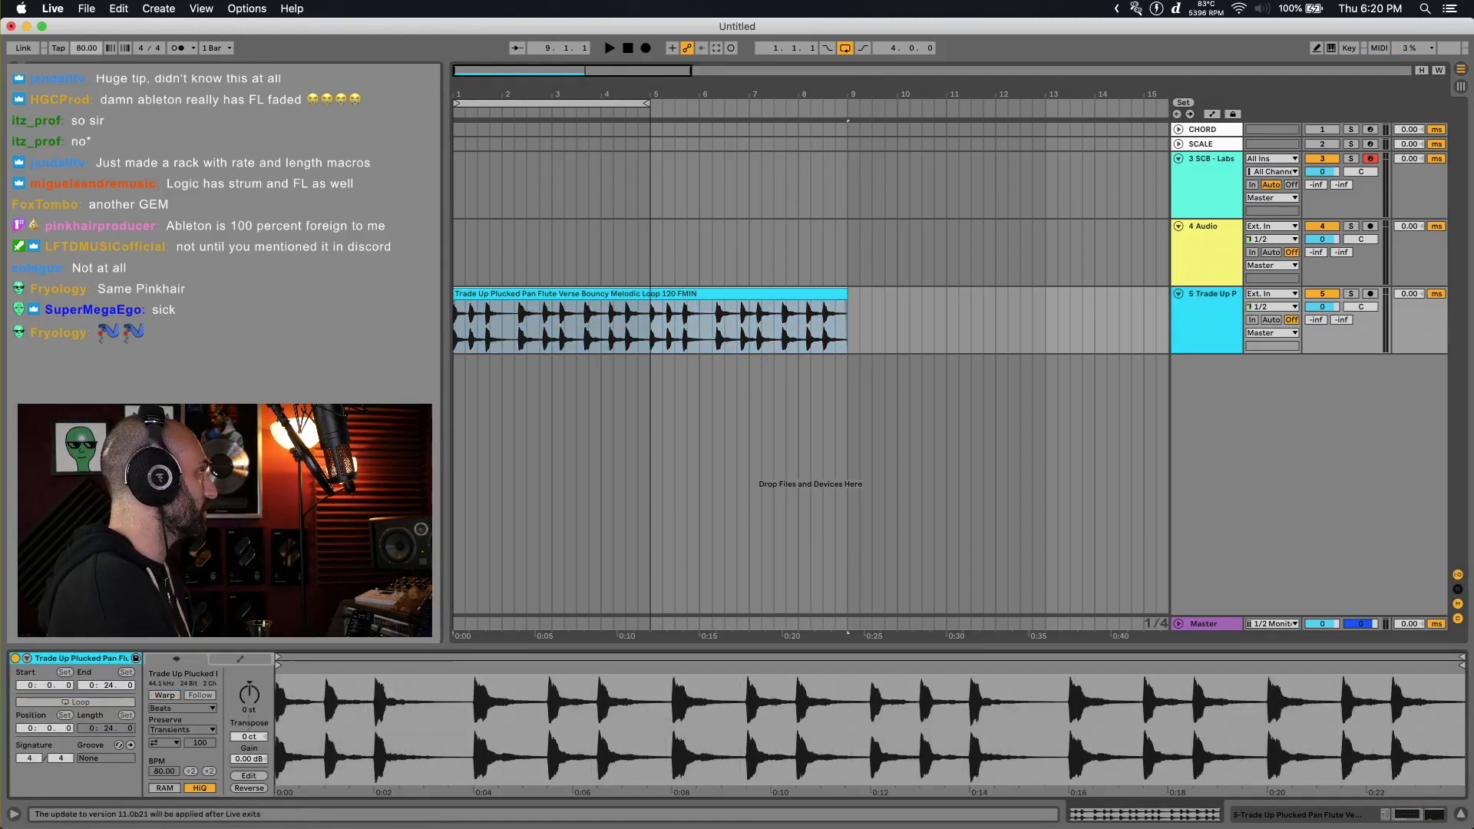
drag(87, 48, 87, 30)
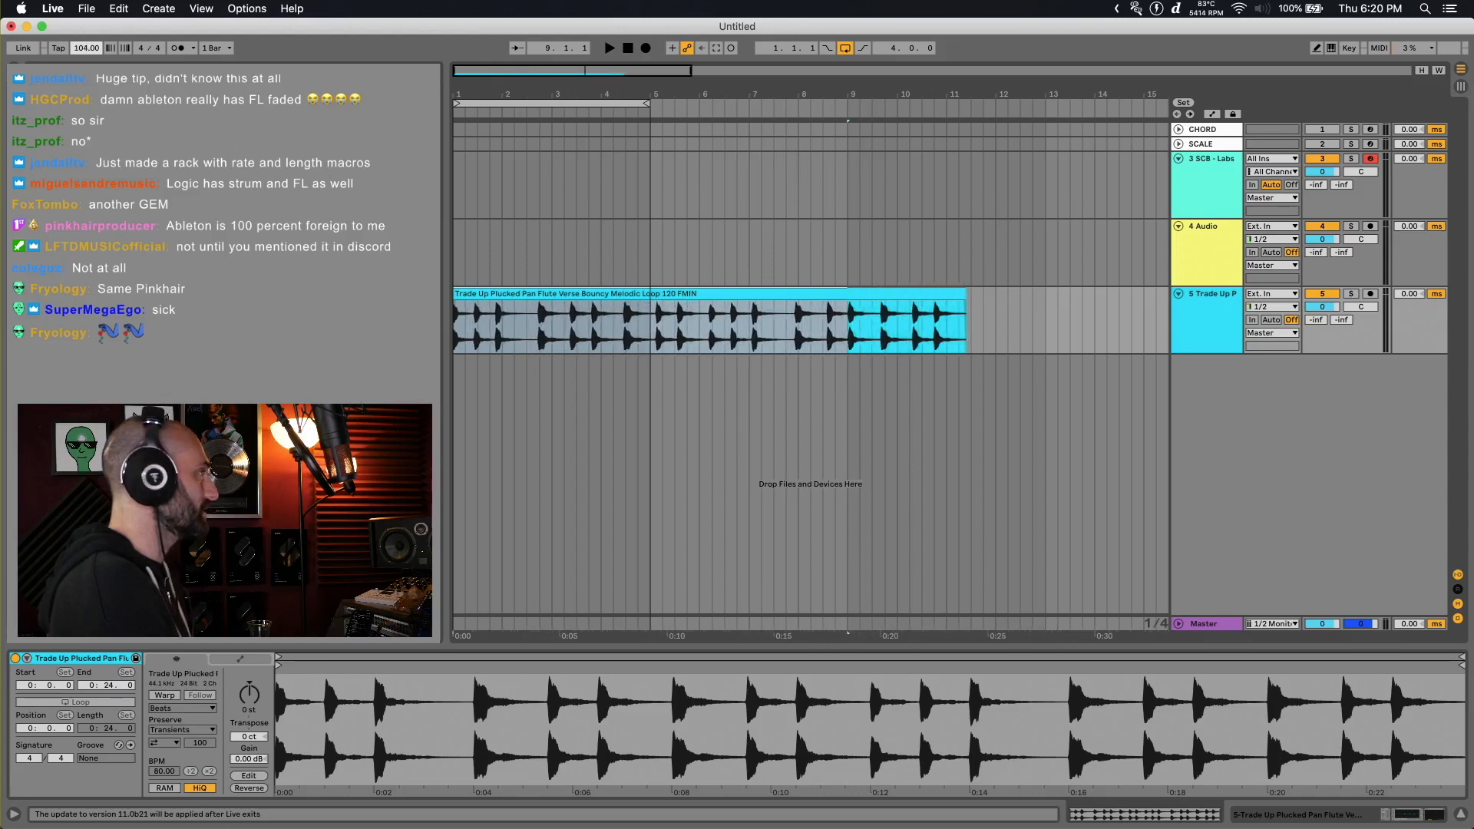
key(space)
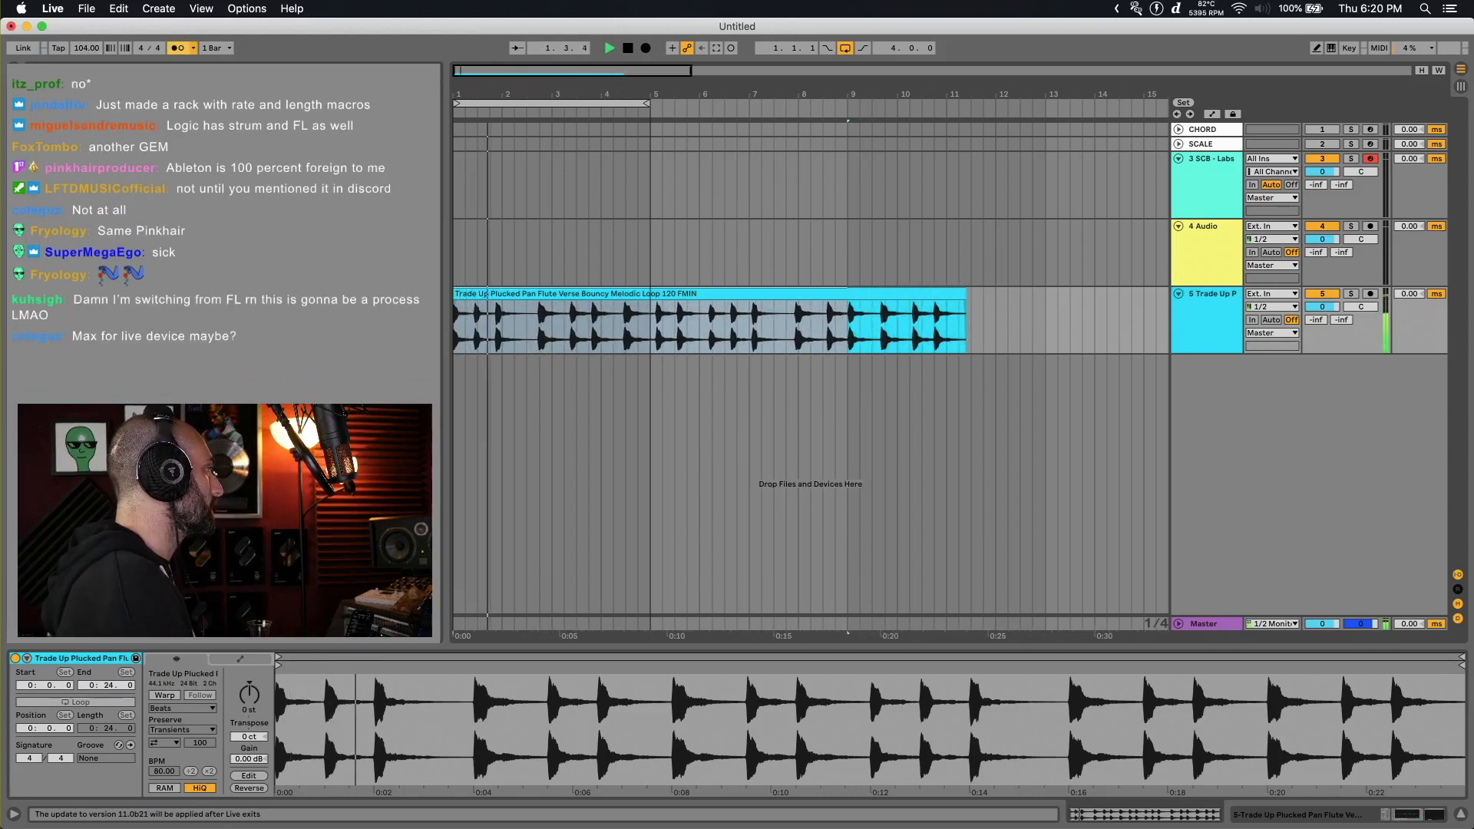
key(space)
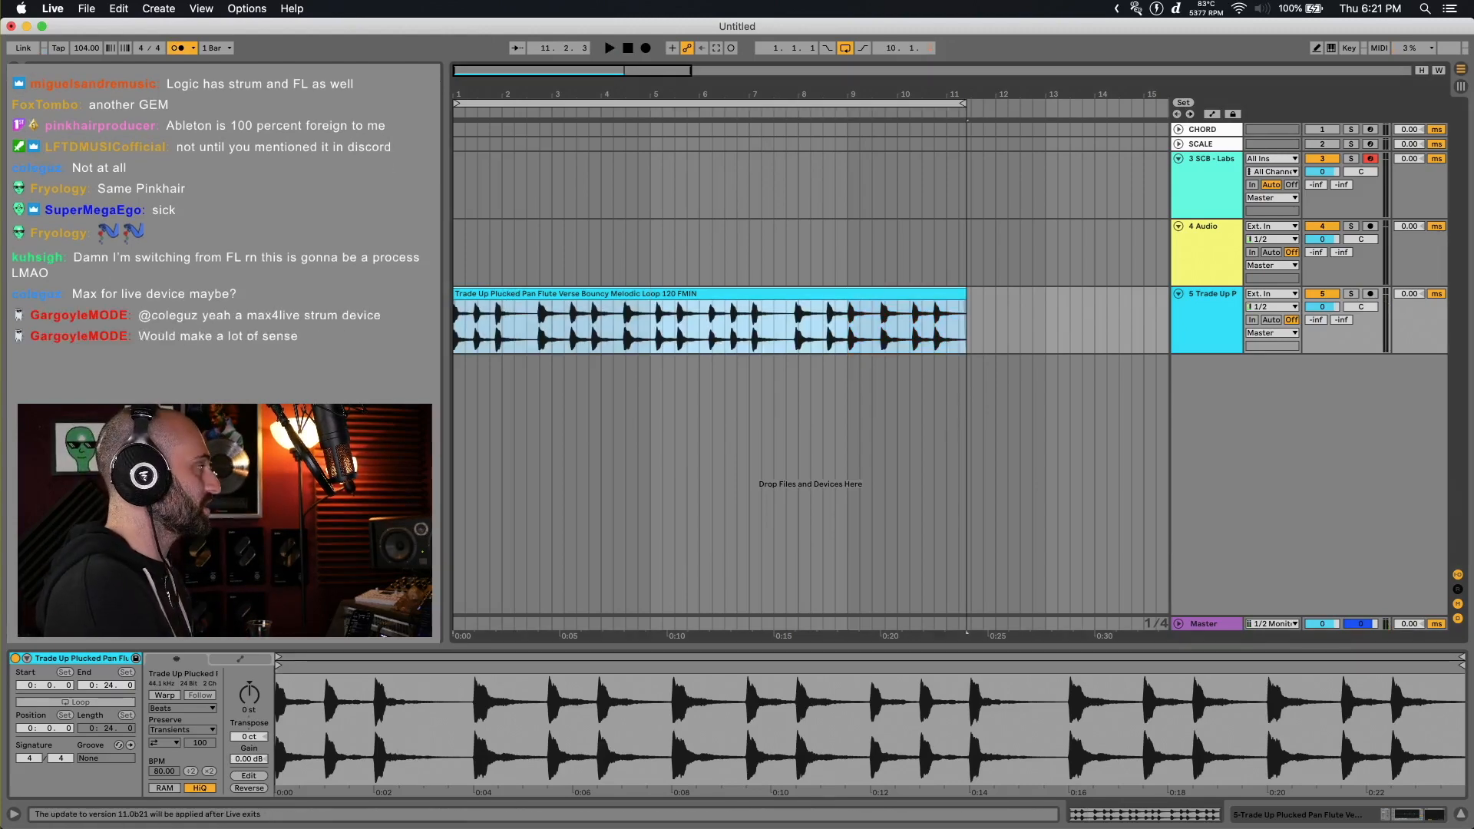
Try detuning the pan flute loop, and extend the arrangement loop to a length of 13.1.0
drag(249, 736, 248, 673)
drag(249, 736, 249, 748)
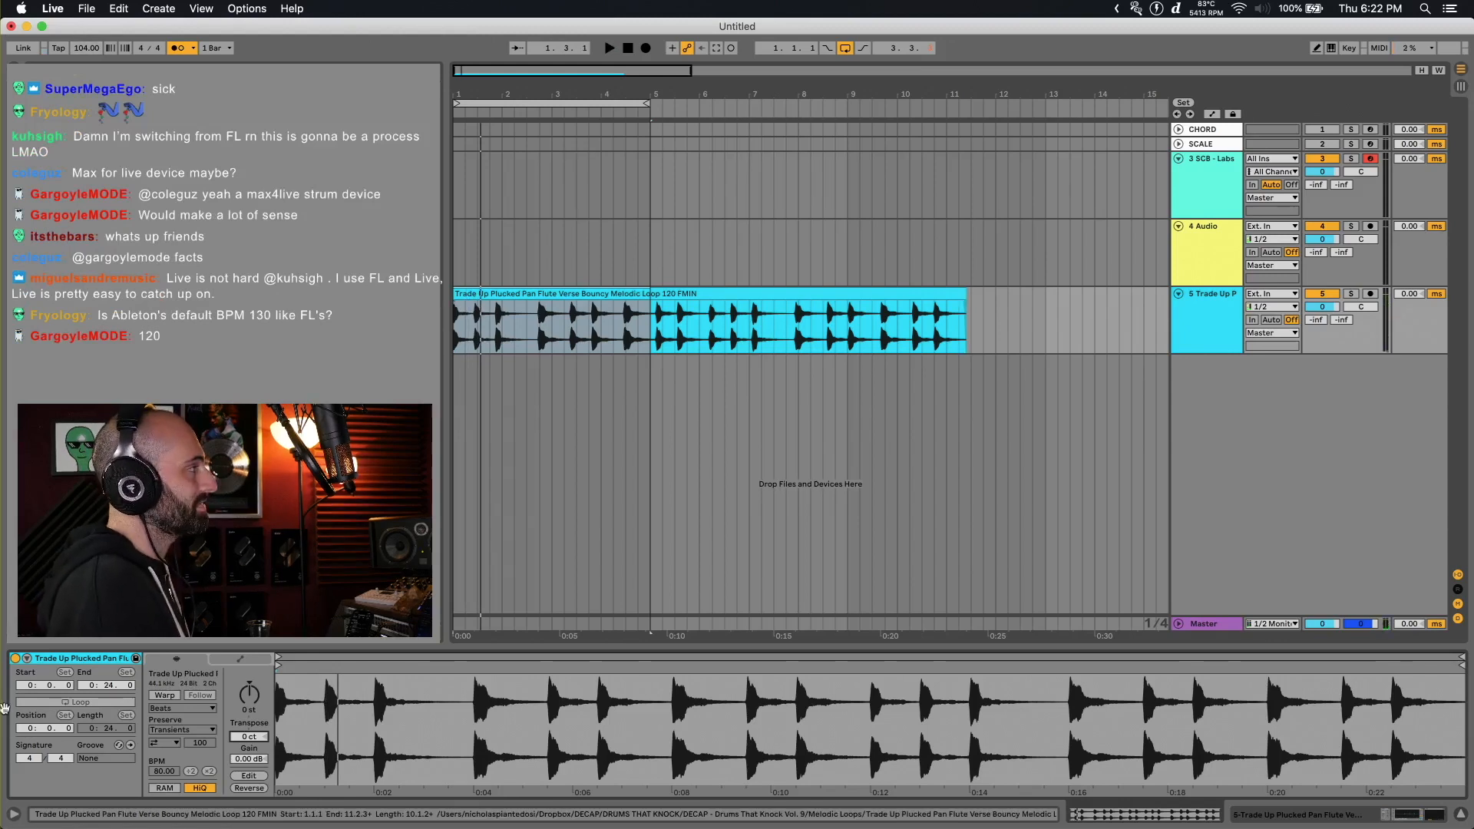
click(709, 294)
drag(647, 103, 1104, 103)
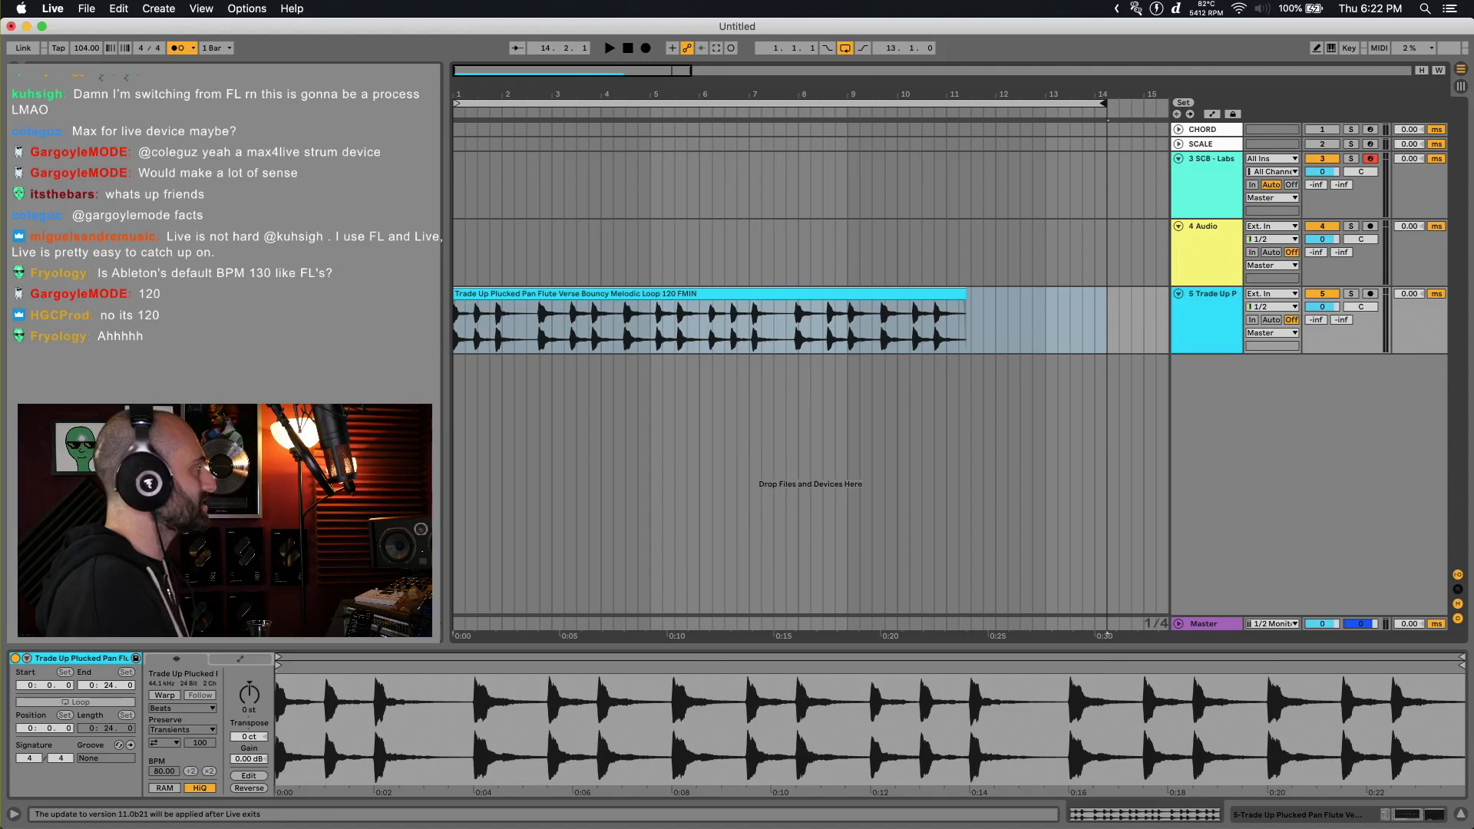
Transpose the unwarped pan flute loop to -2 st and -50 ct, and play it back
drag(248, 694, 249, 706)
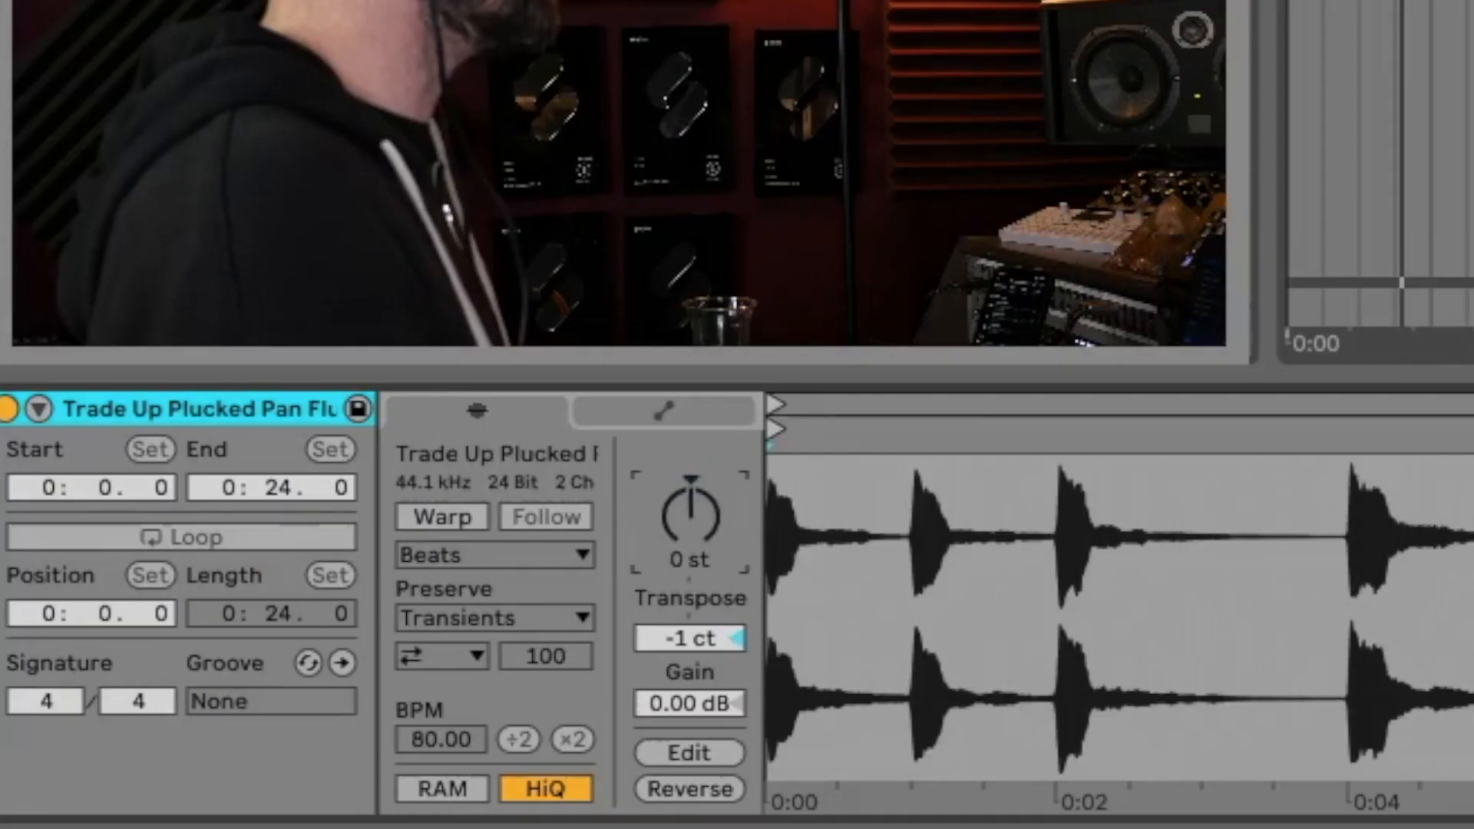
drag(248, 694, 249, 698)
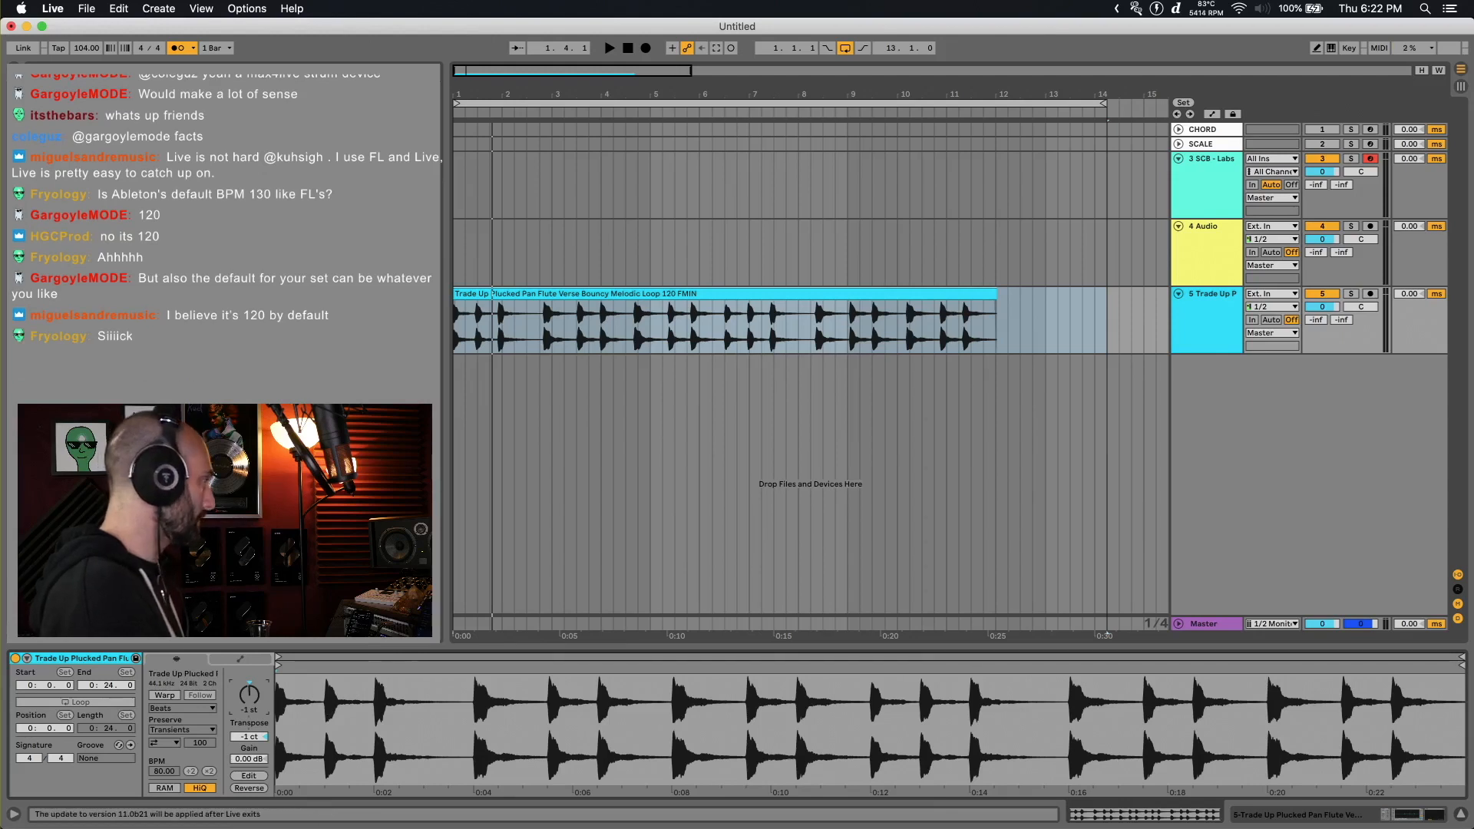
drag(249, 694, 249, 770)
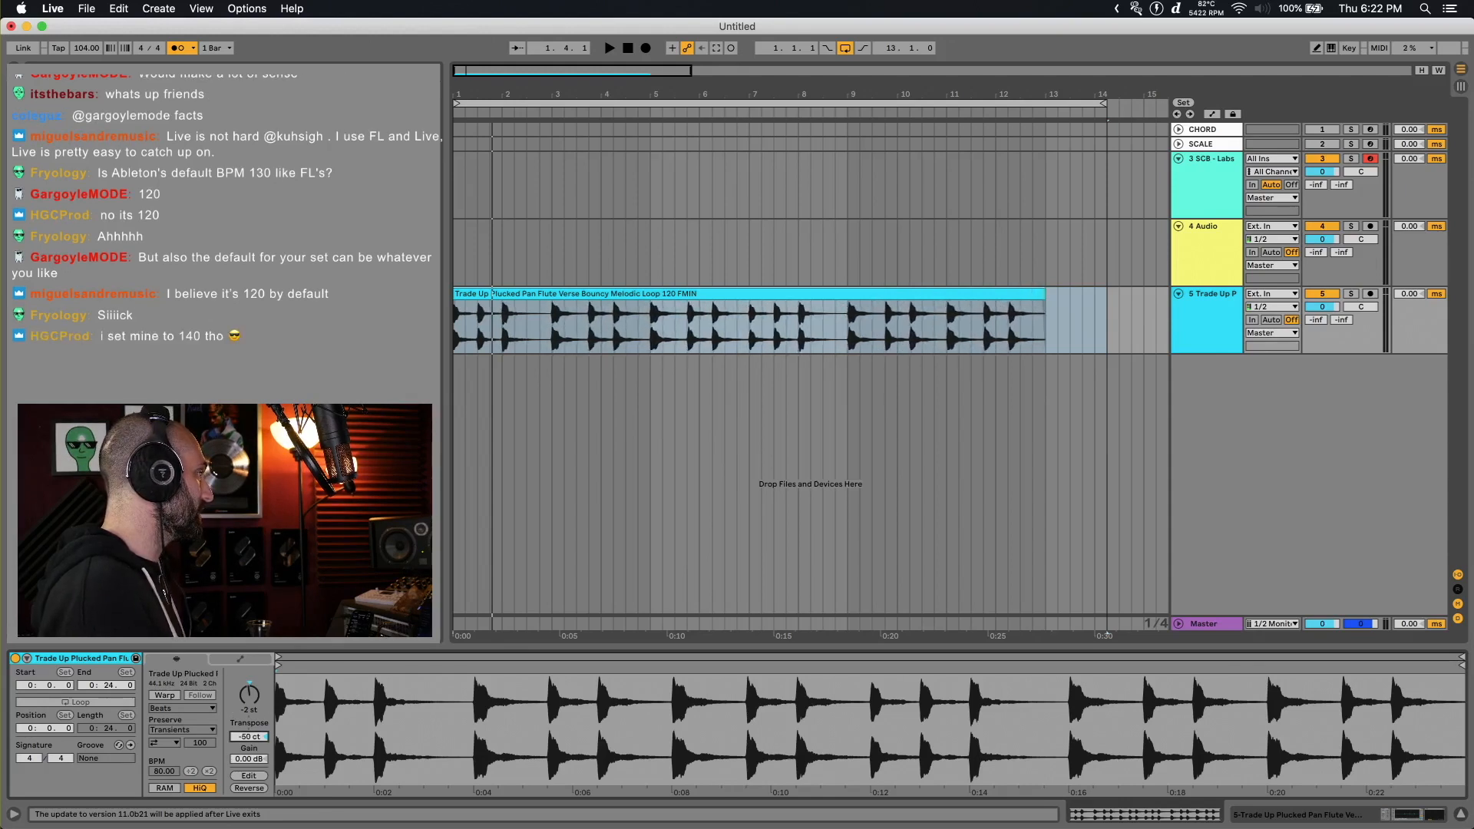
click(749, 294)
key(space)
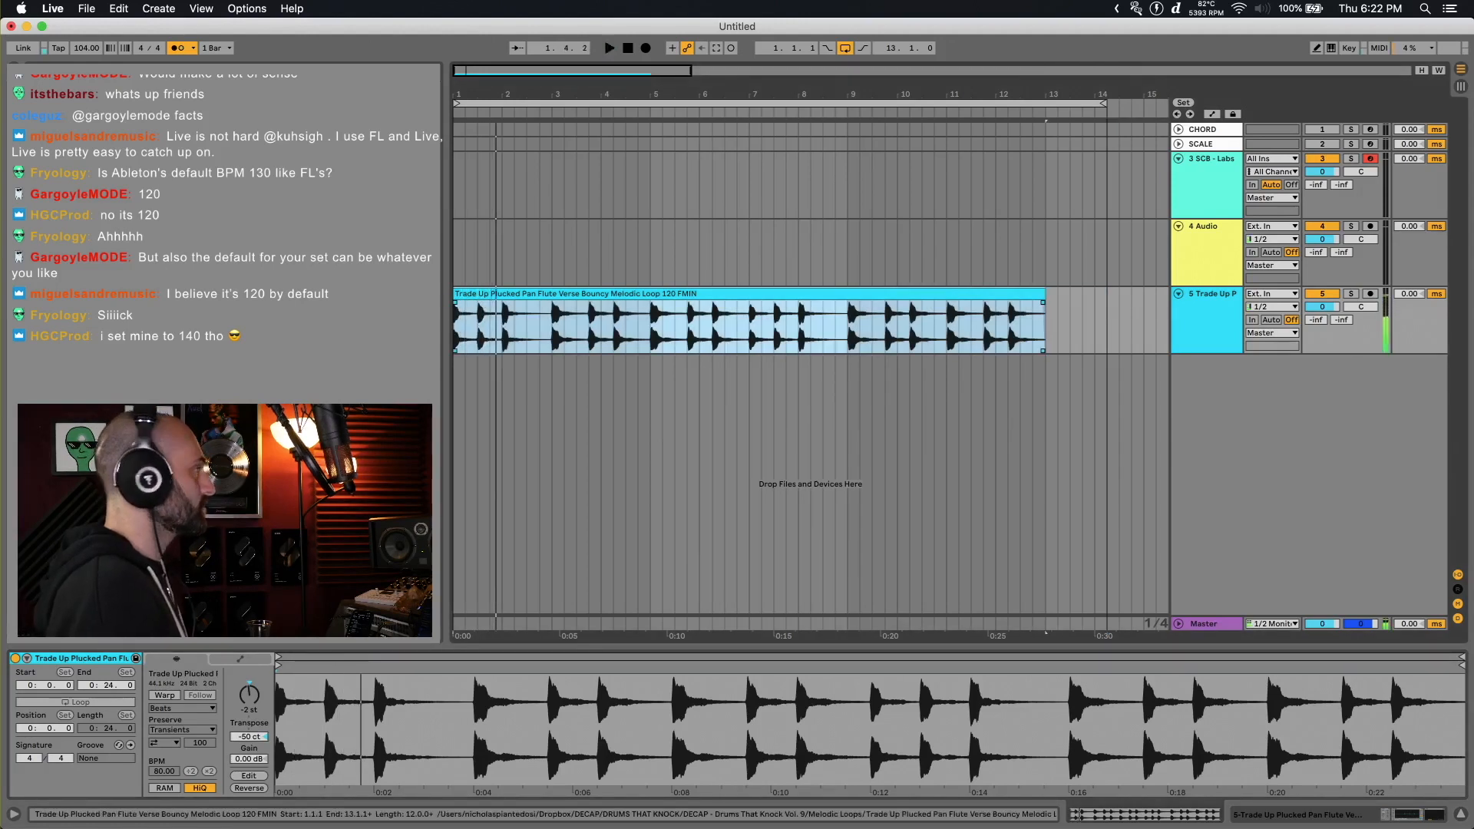
key(space)
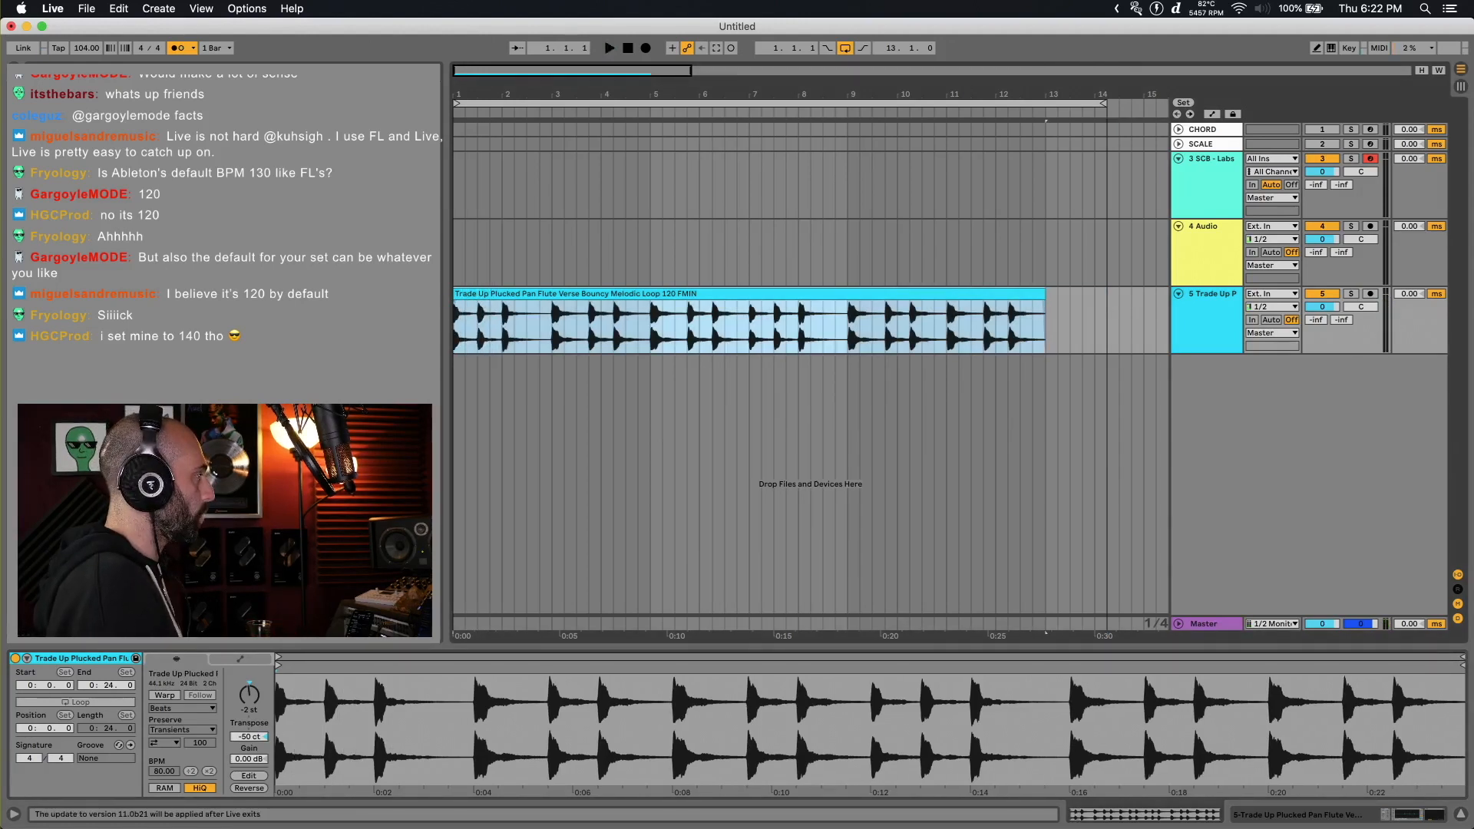
Turn warping back on for the pan flute loop and reset its transposition to 0 st and 0 ct
click(164, 694)
double_click(249, 695)
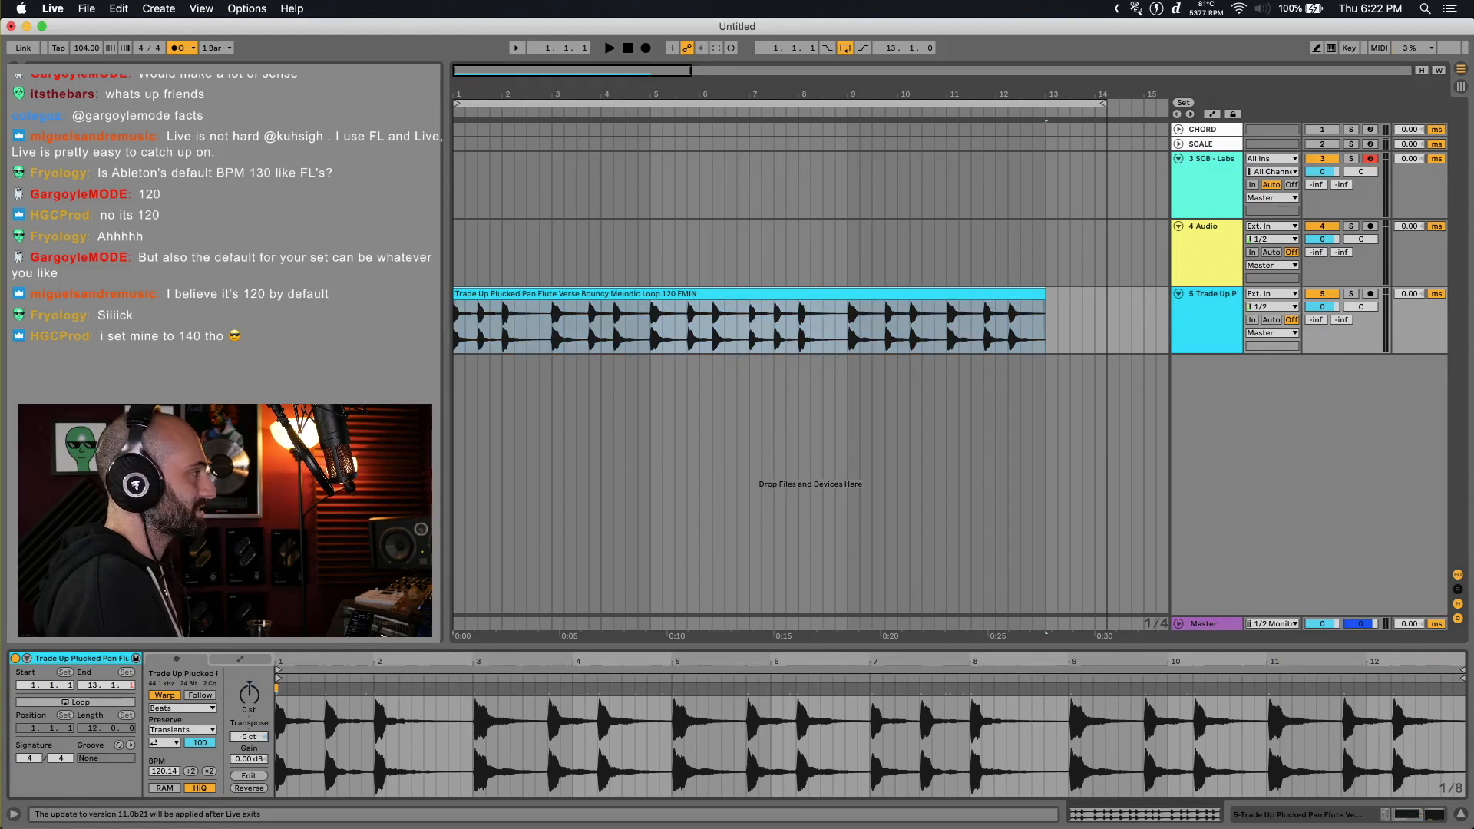
key(space)
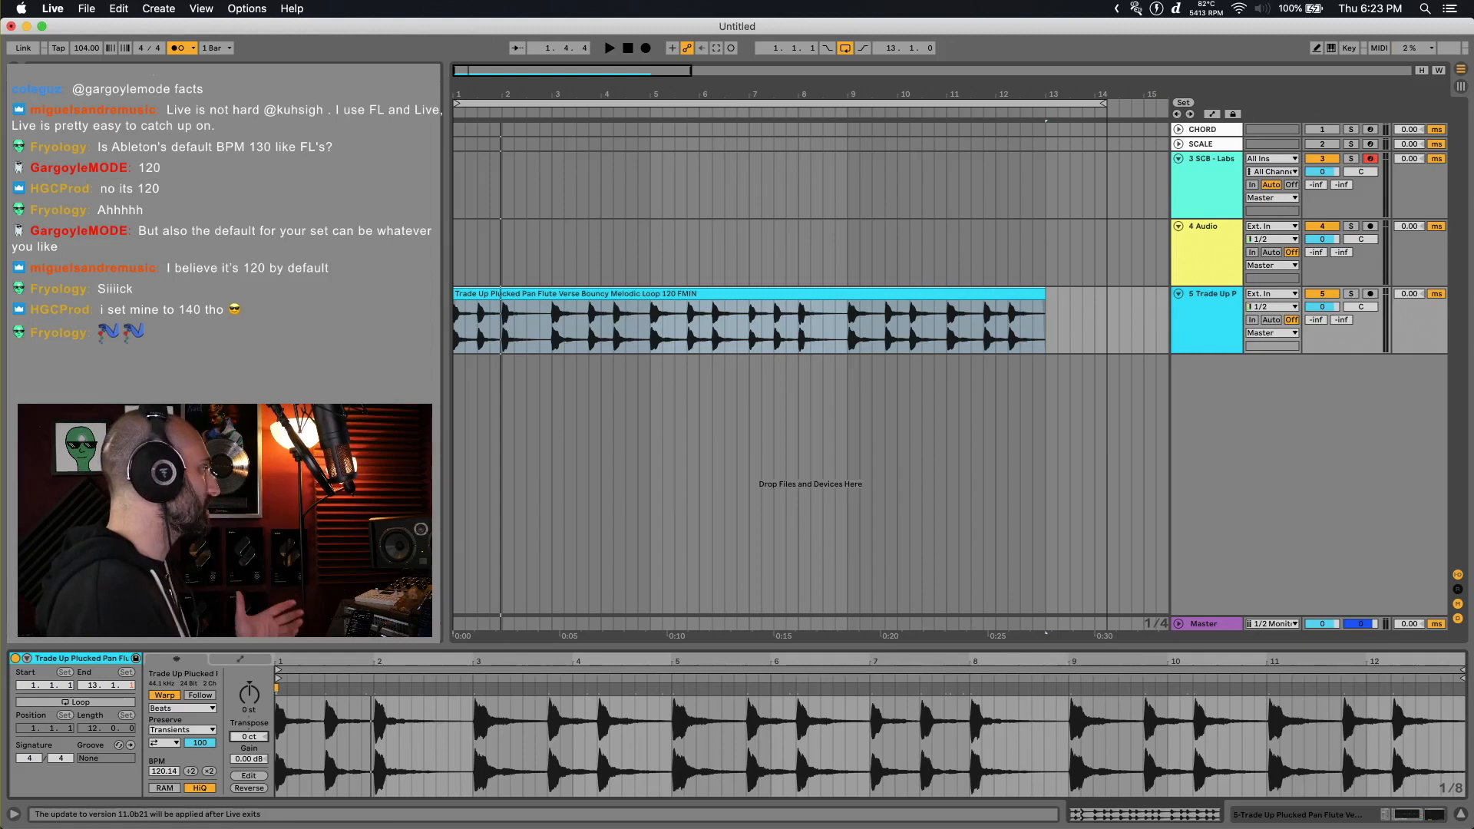
Rewarp the pan flute loop against a song tempo of 120 BPM, and return the song to 104 BPM
click(164, 695)
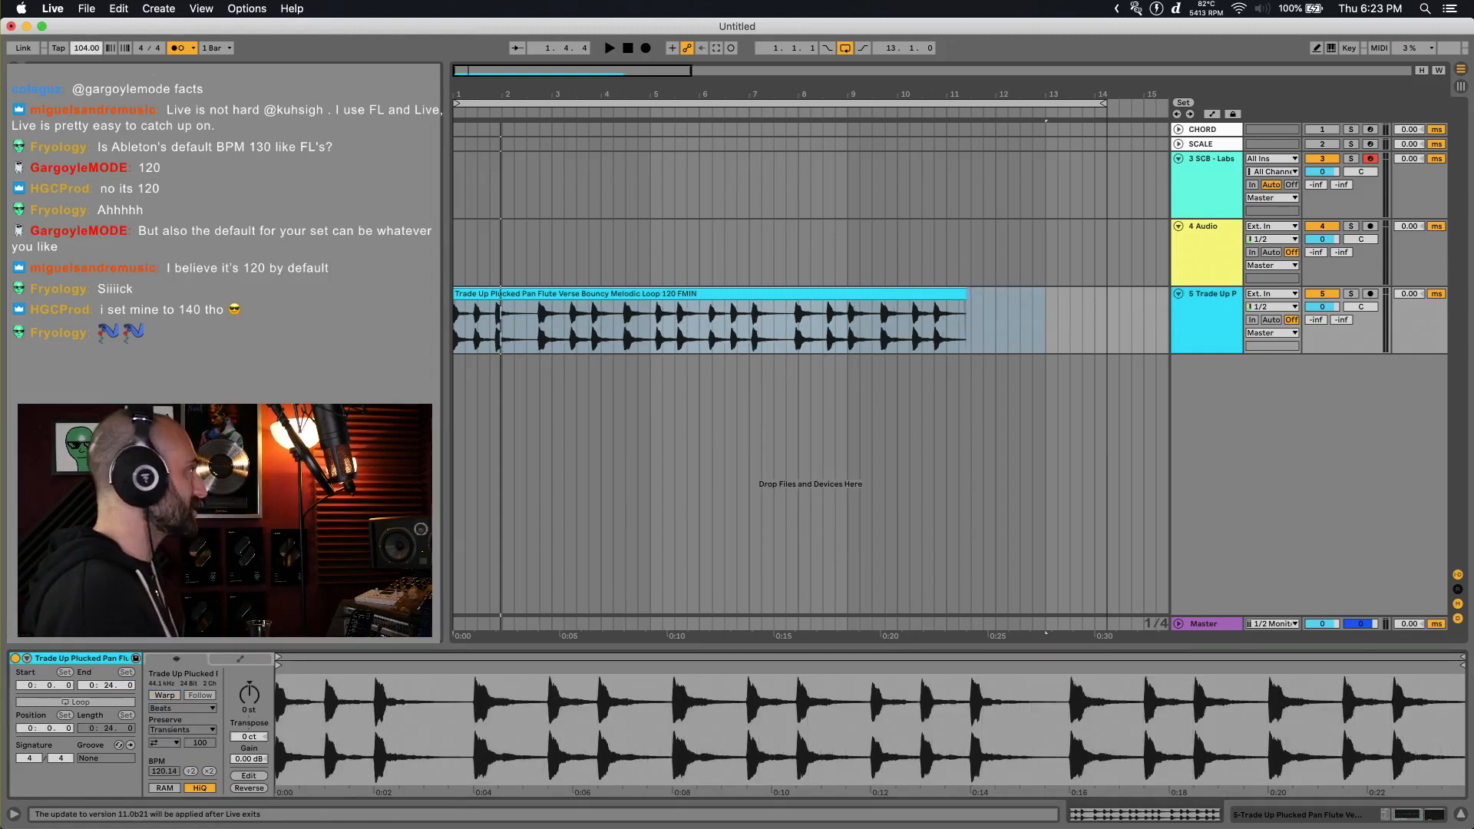
key(Return)
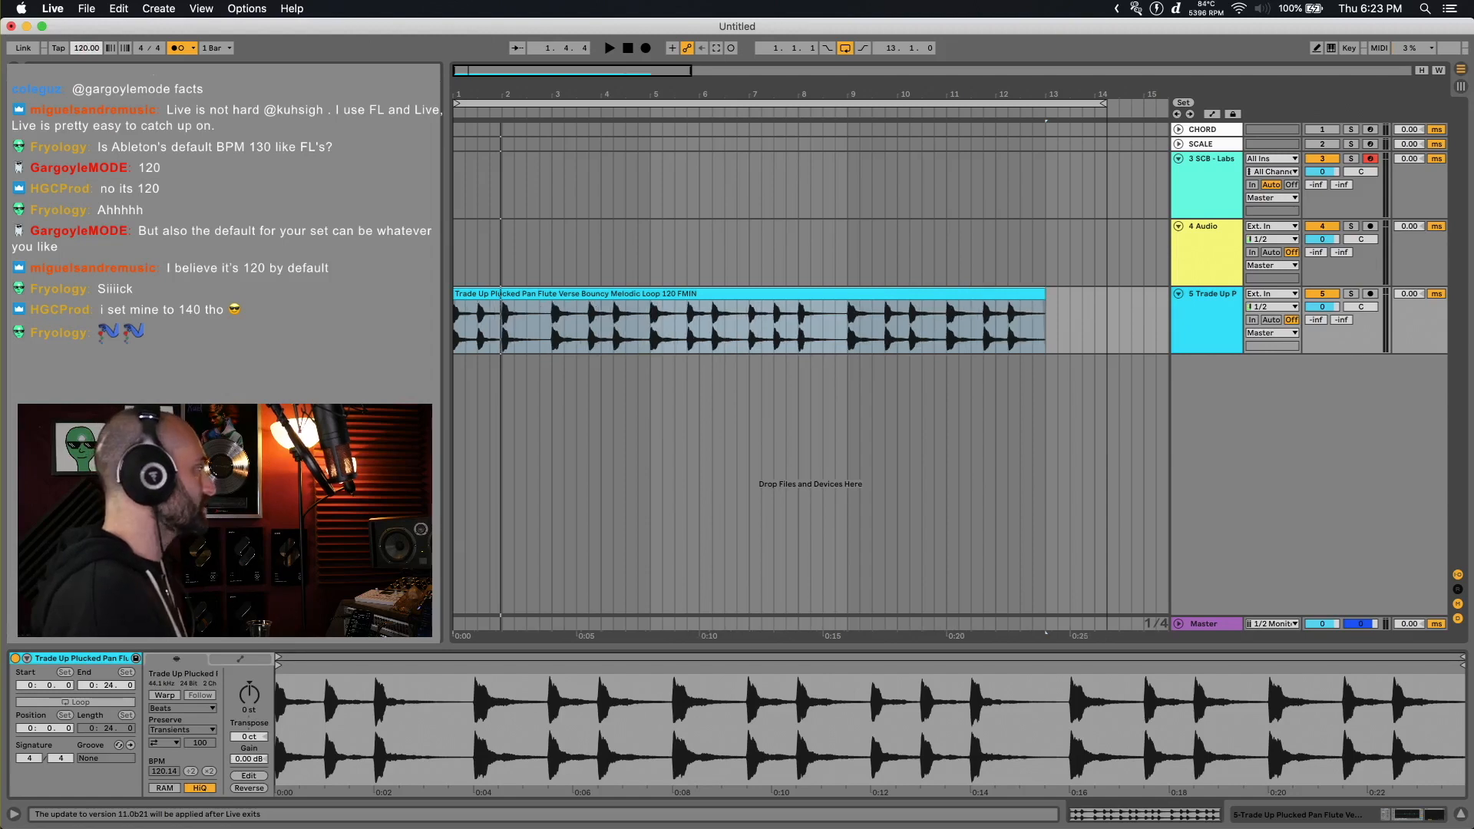
click(164, 695)
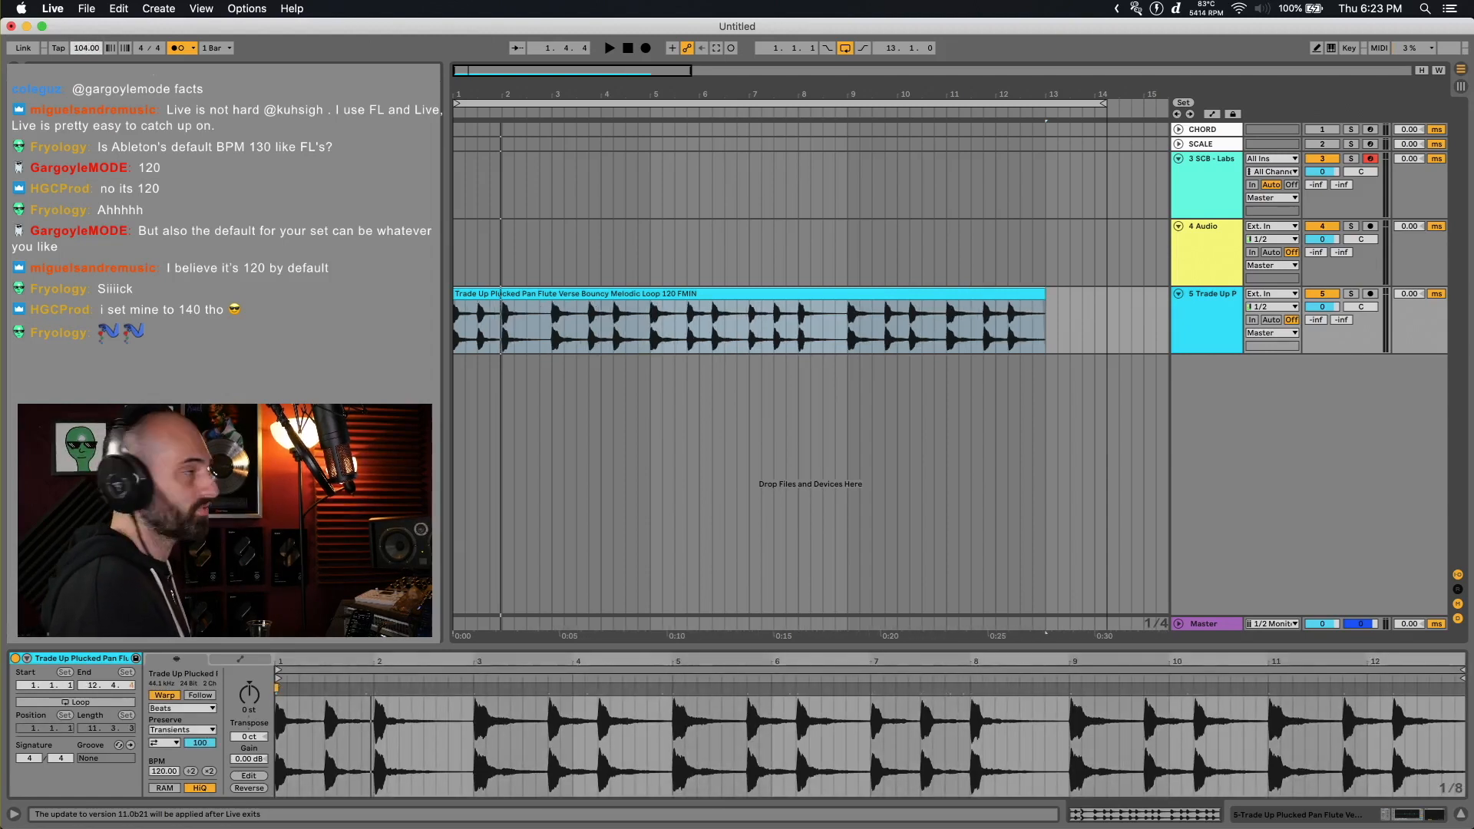
Change the pan flute loop's warp mode to Complex and compare its playback with the Beats mode
key(space)
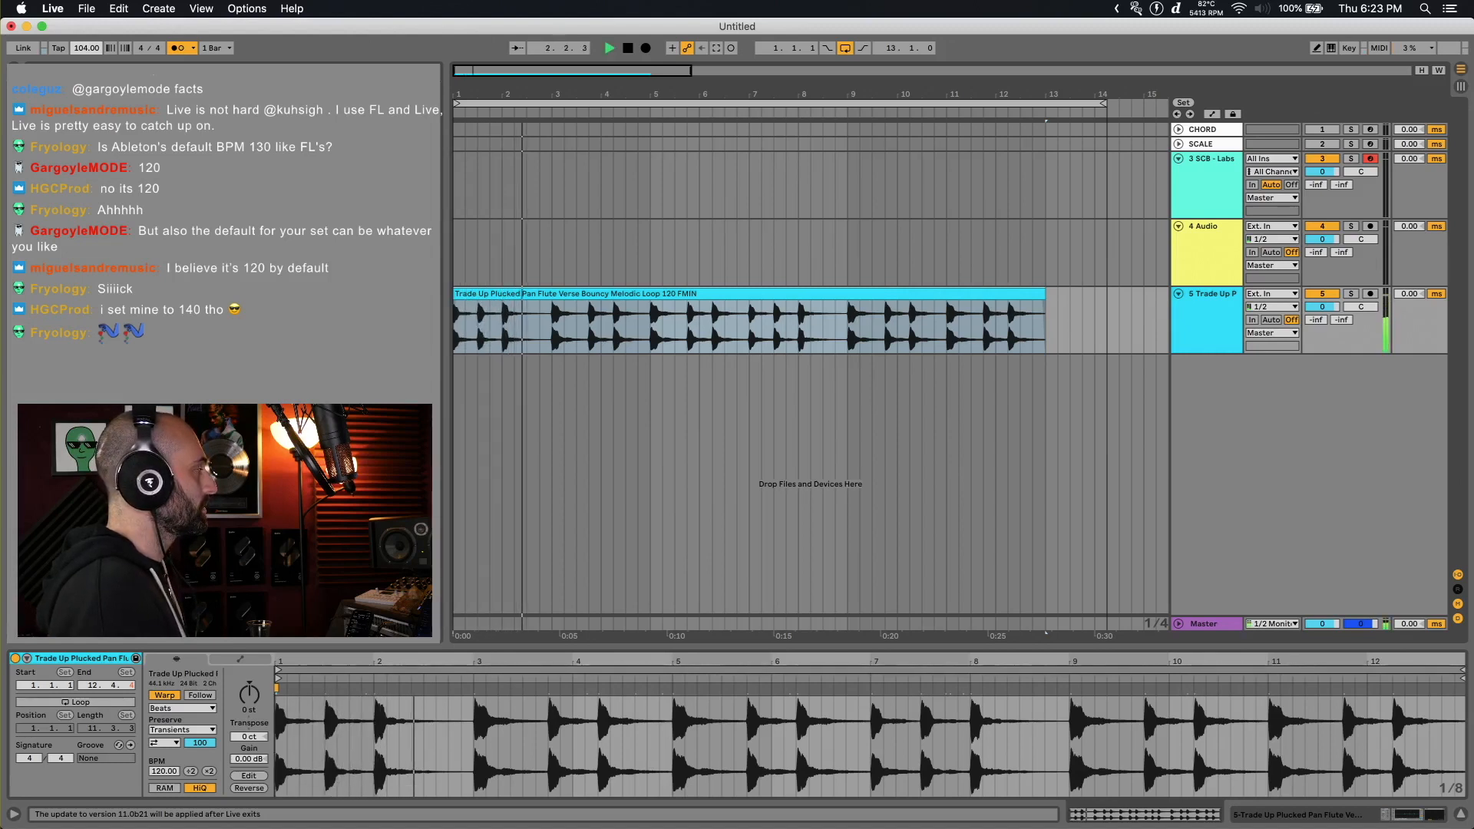
click(181, 708)
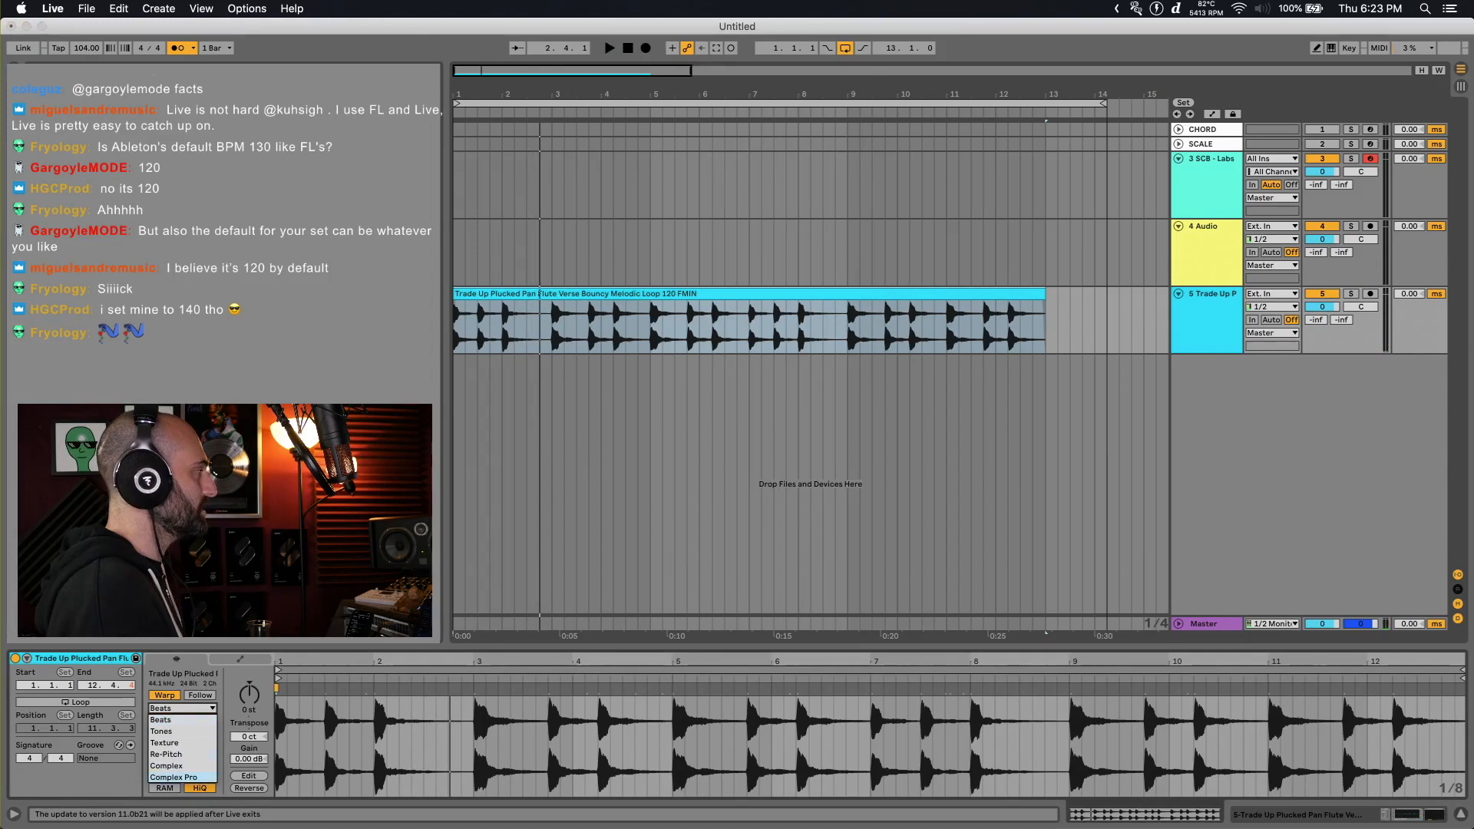
click(165, 765)
key(space)
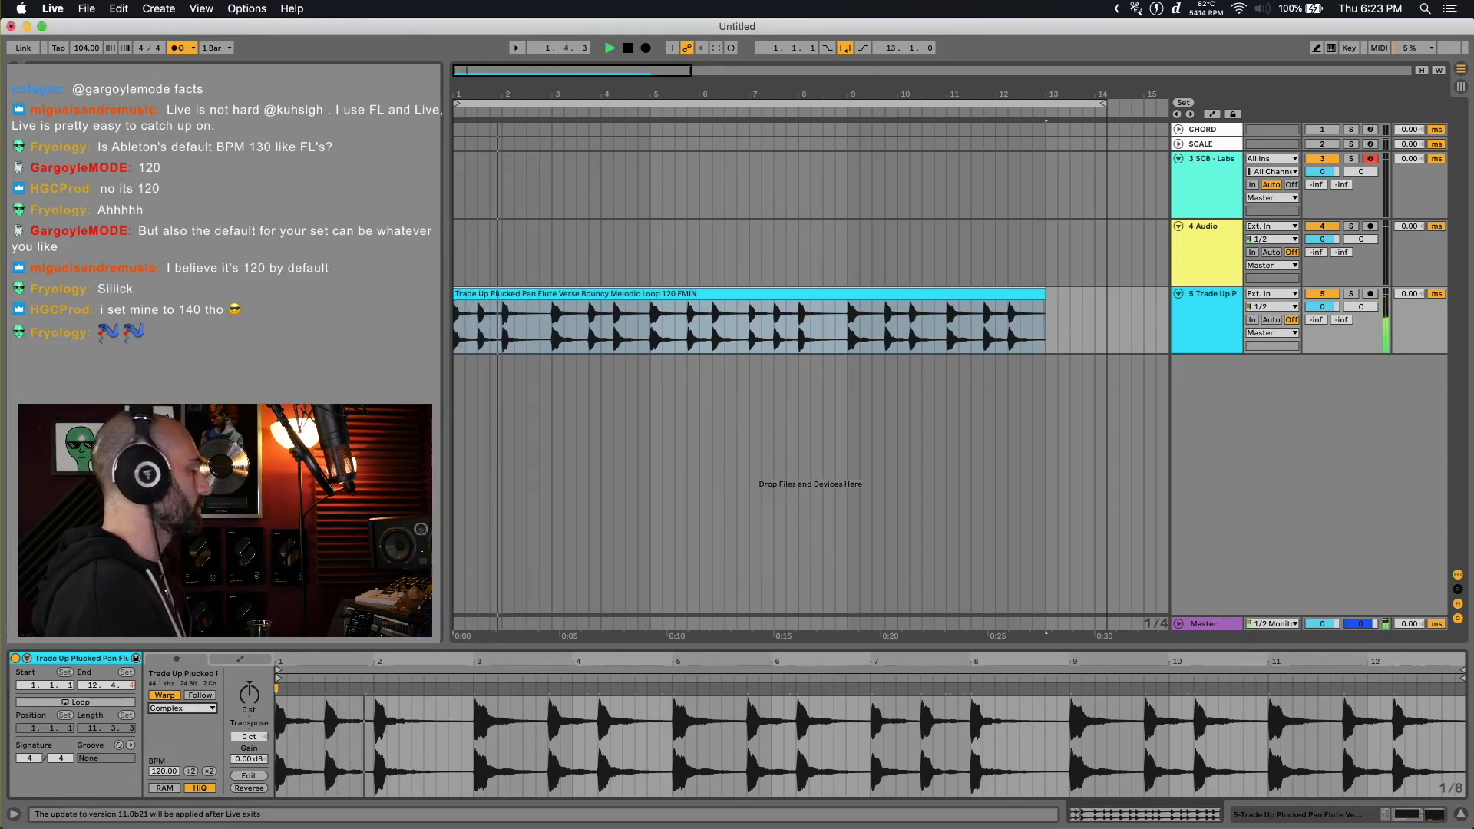
key(space)
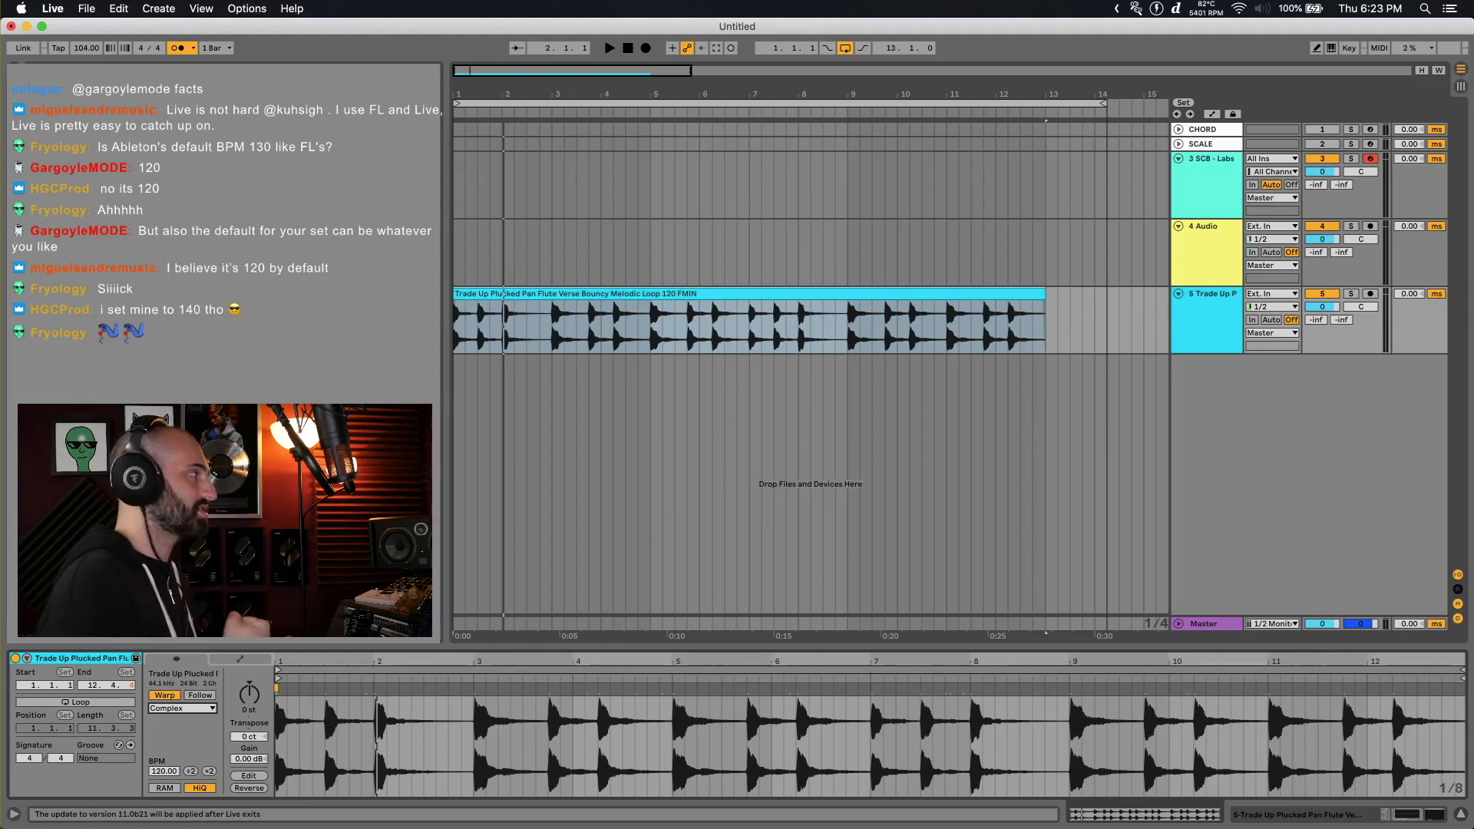
Replace the pan flute loop with the add rhythm latin recording, and split out the section from 3.1.1 to about 6.2.3
key(Delete)
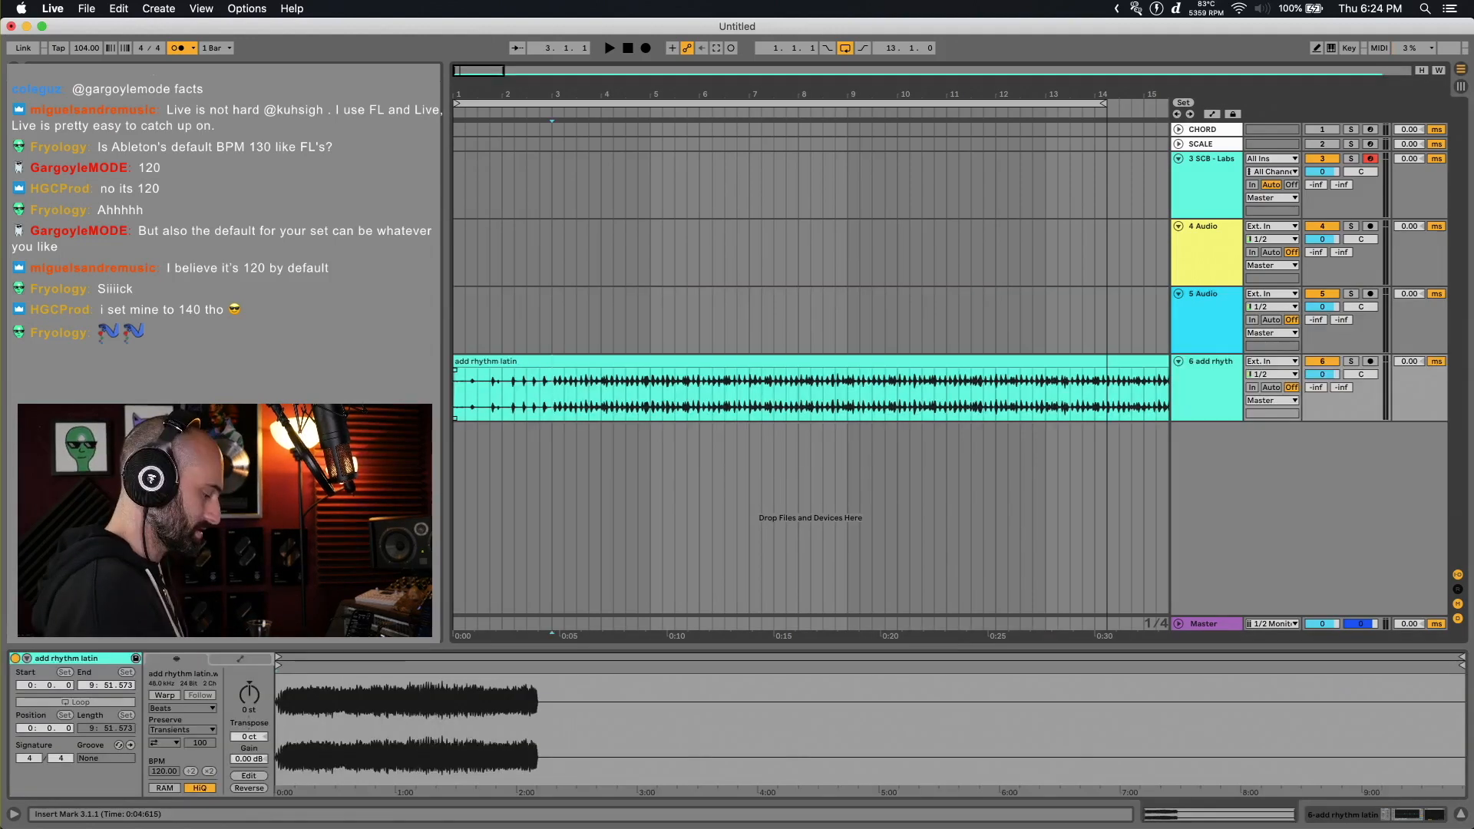
key(space)
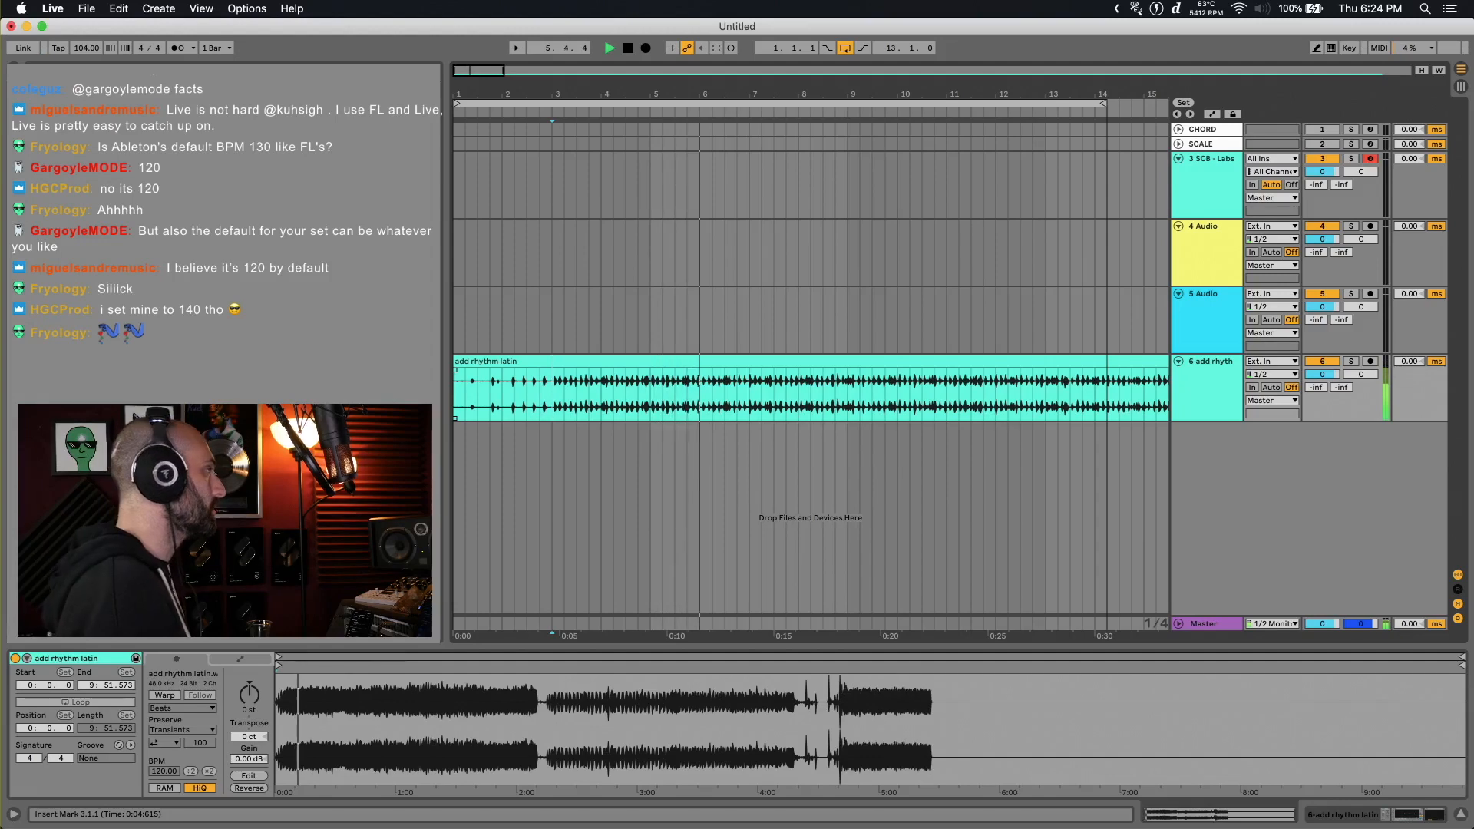
key(shift+Right)
key(super+e)
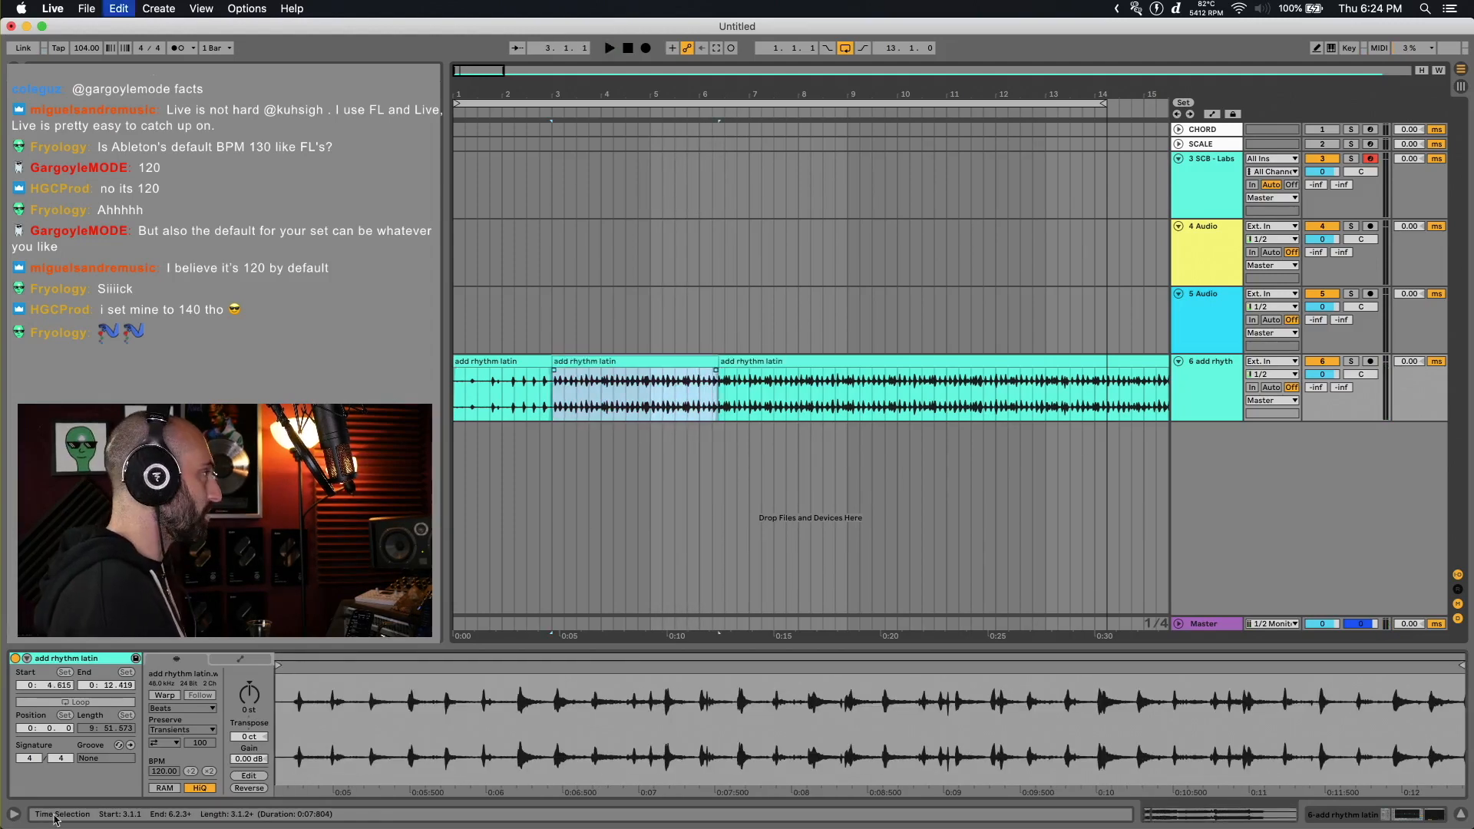
Delete the pieces before and after the split add rhythm latin section, and move the remaining clip to bar 1
click(832, 361)
key(Delete)
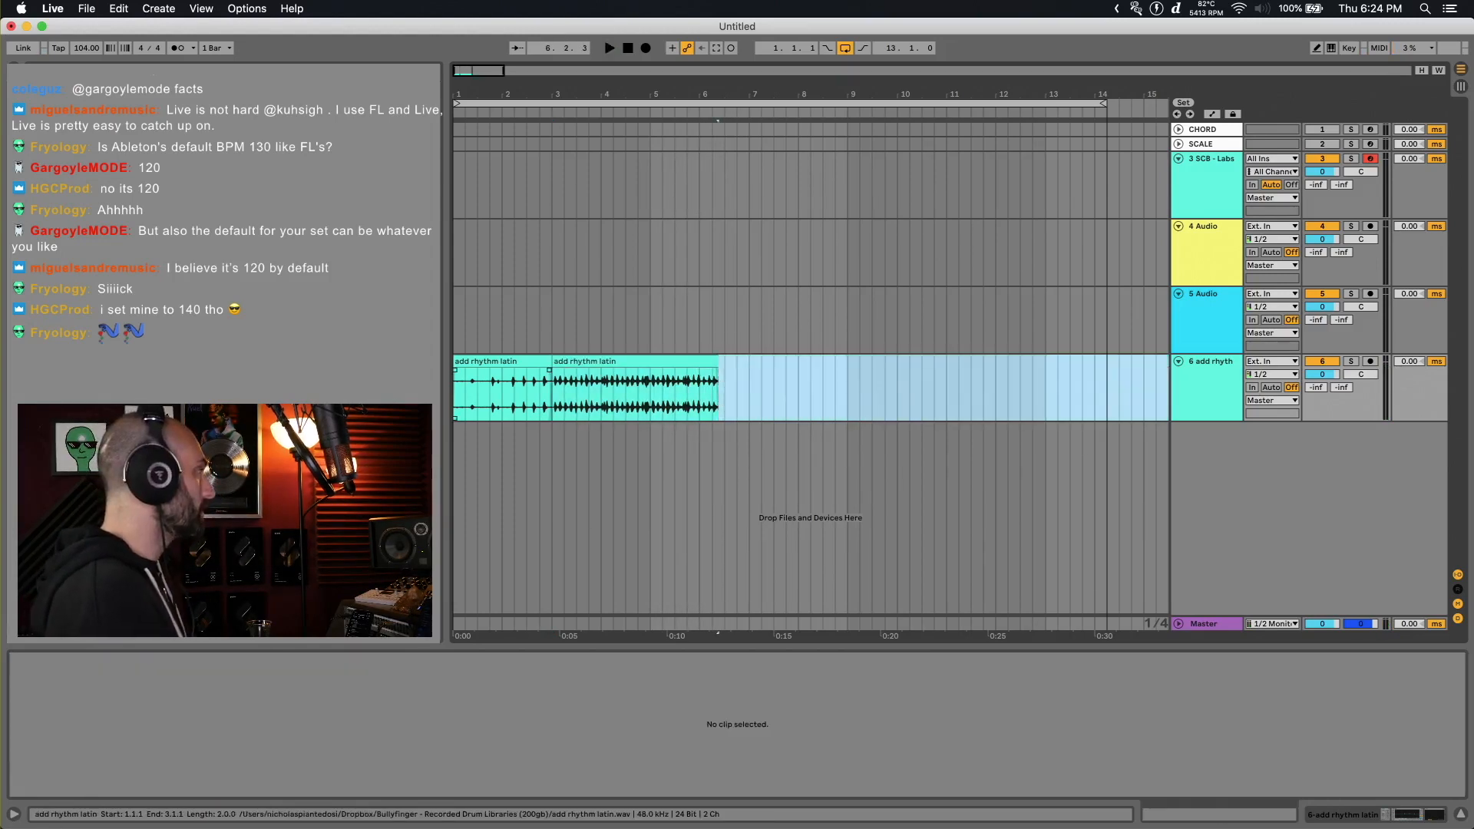
click(503, 361)
key(Delete)
drag(603, 361, 503, 360)
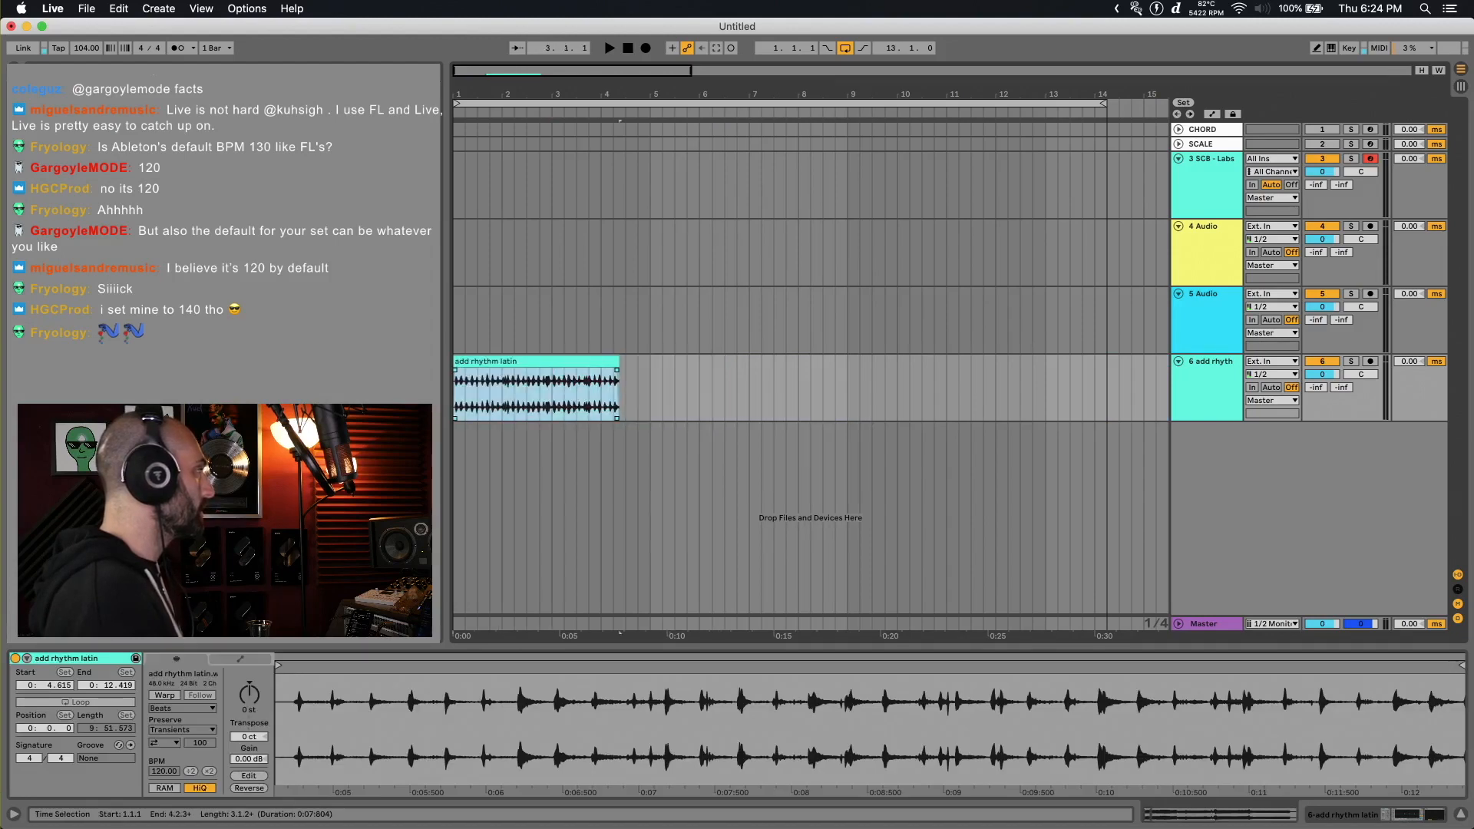
Play the add rhythm latin clip from its beginning and trim its start to 0:4.752 in the recording
drag(620, 94, 669, 200)
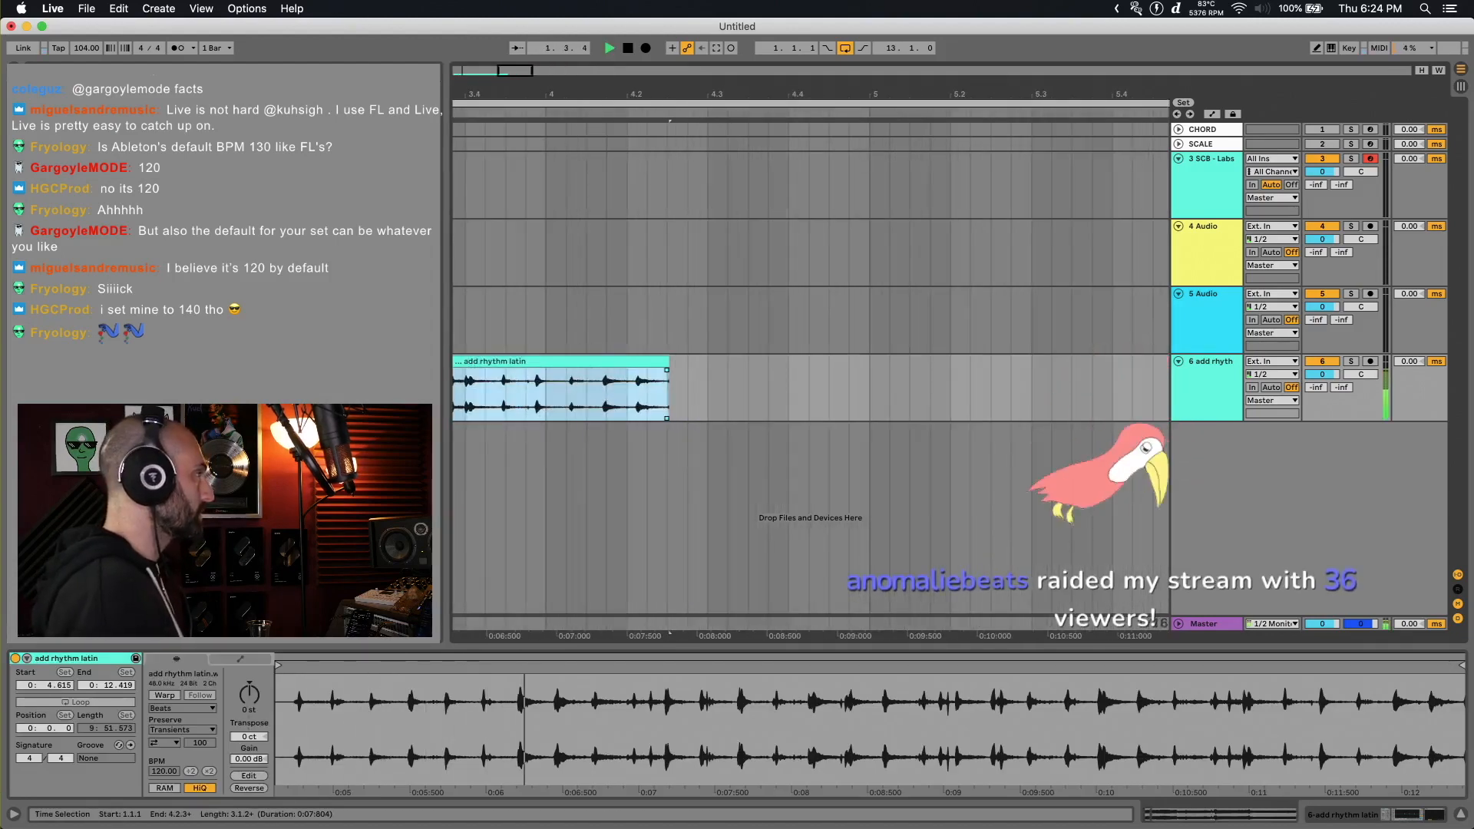
key(space)
scroll(768, 307, left, 10)
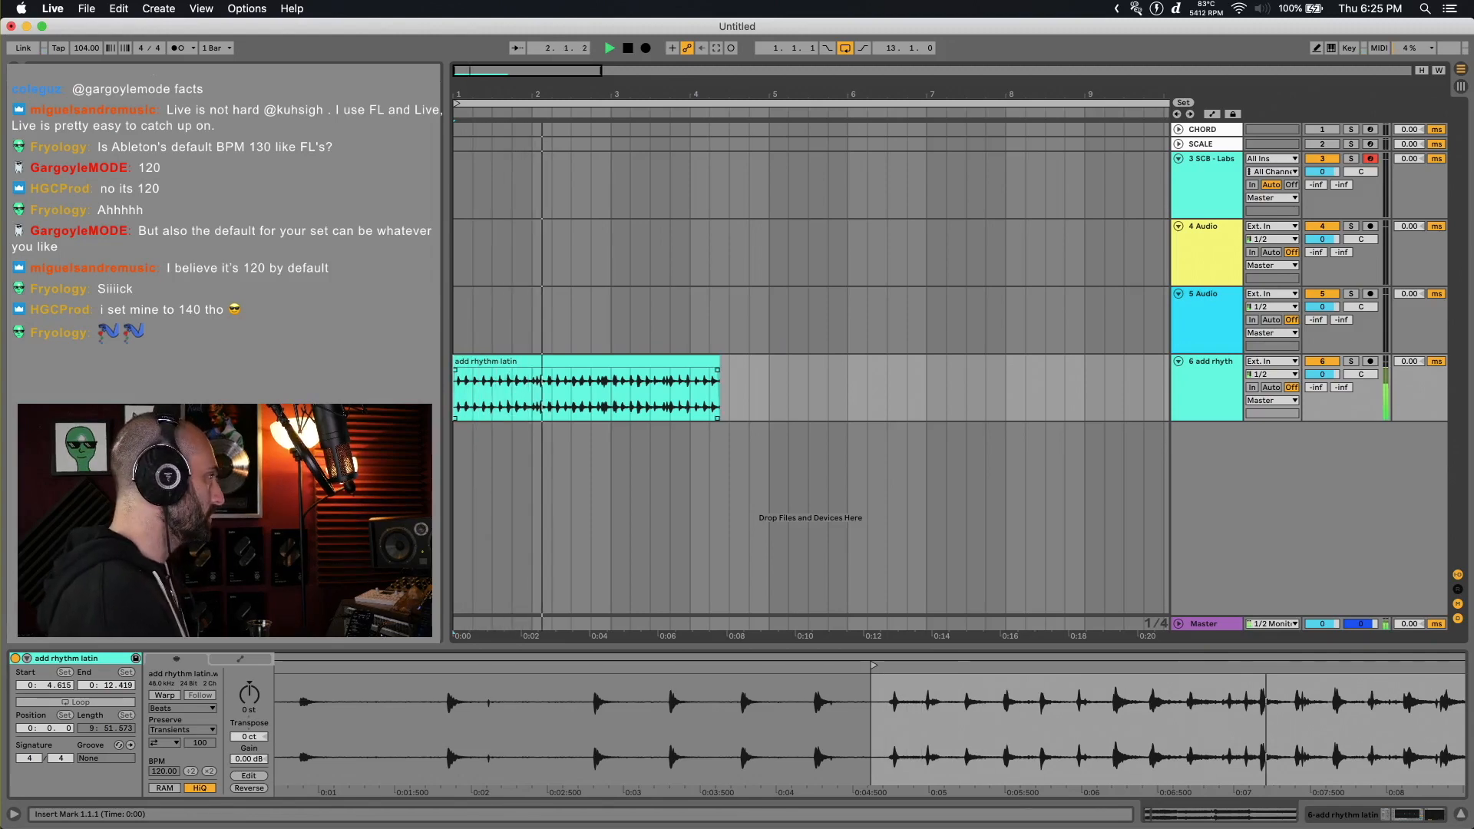
drag(458, 93, 459, 173)
key(space)
mouse_move(454, 361)
mouse_down()
mouse_move(499, 361)
mouse_move(468, 361)
mouse_up()
key(space)
key(minus)
key(minus)
key(minus)
key(minus)
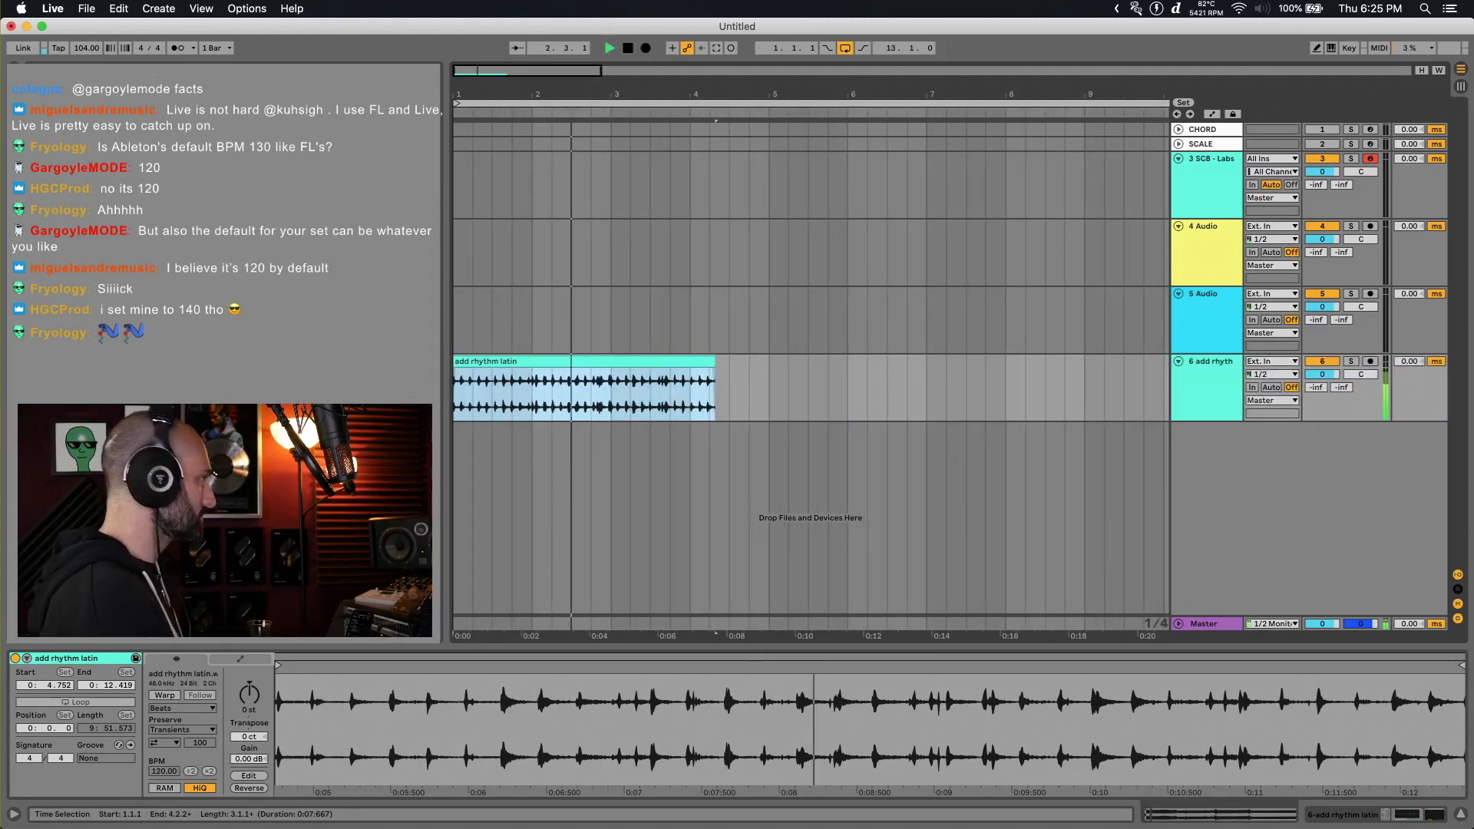
Play the end of the trimmed add rhythm latin clip and examine where the loop cuts off
click(630, 394)
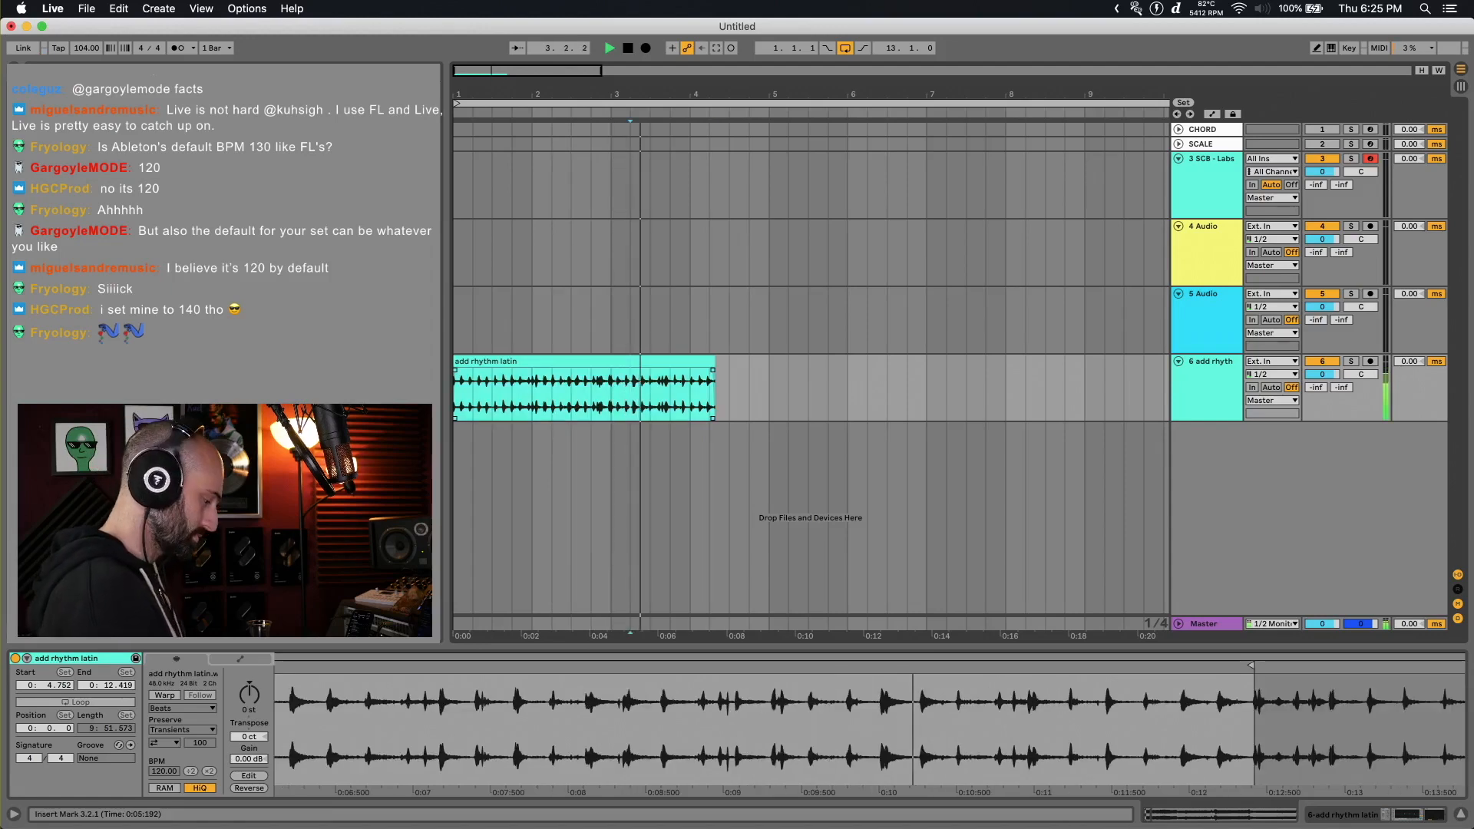
key(plus)
key(plus)
key(plus)
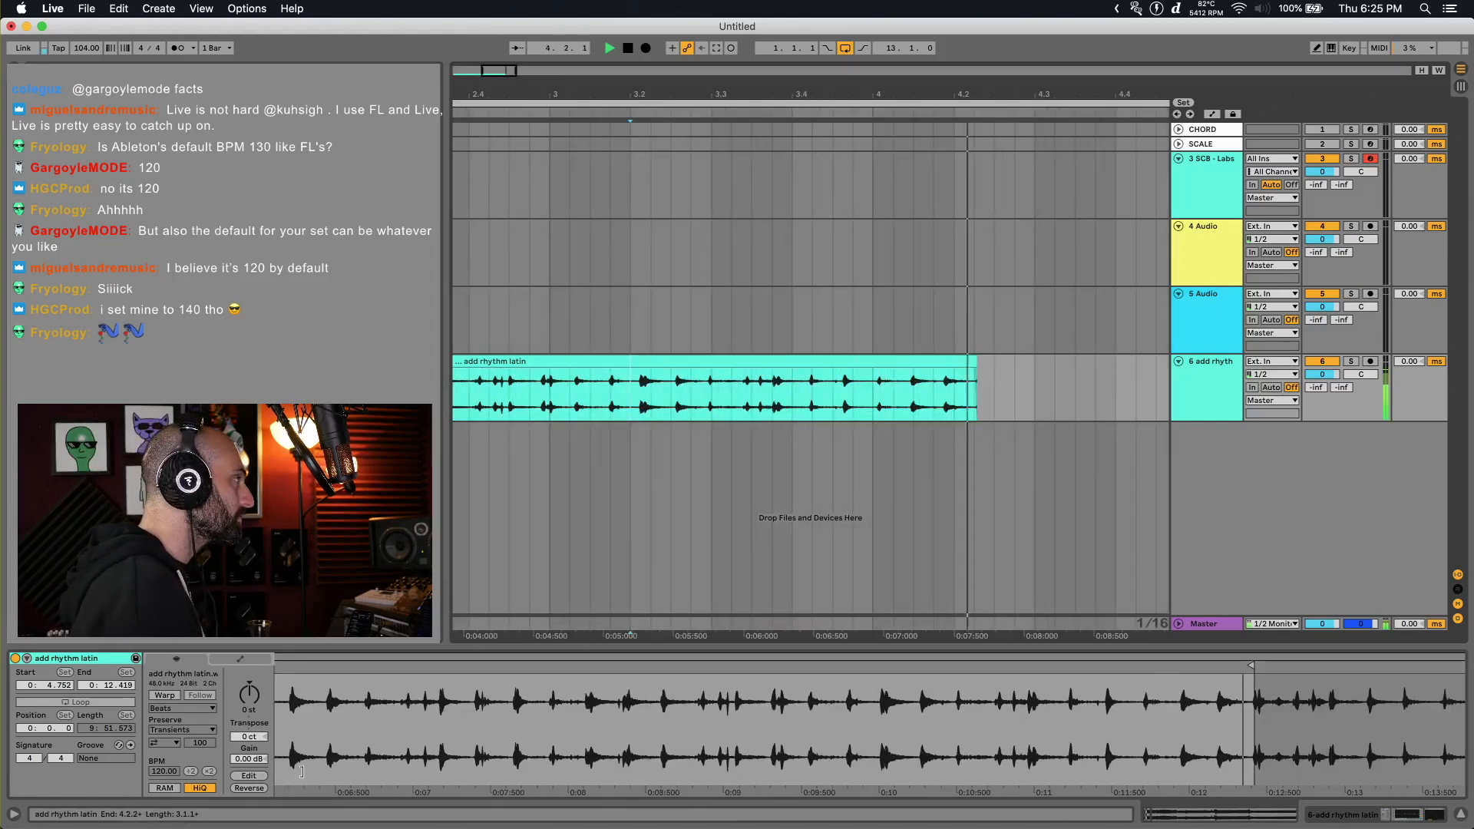
key(minus)
key(minus)
key(minus)
key(minus)
click(454, 394)
key(space)
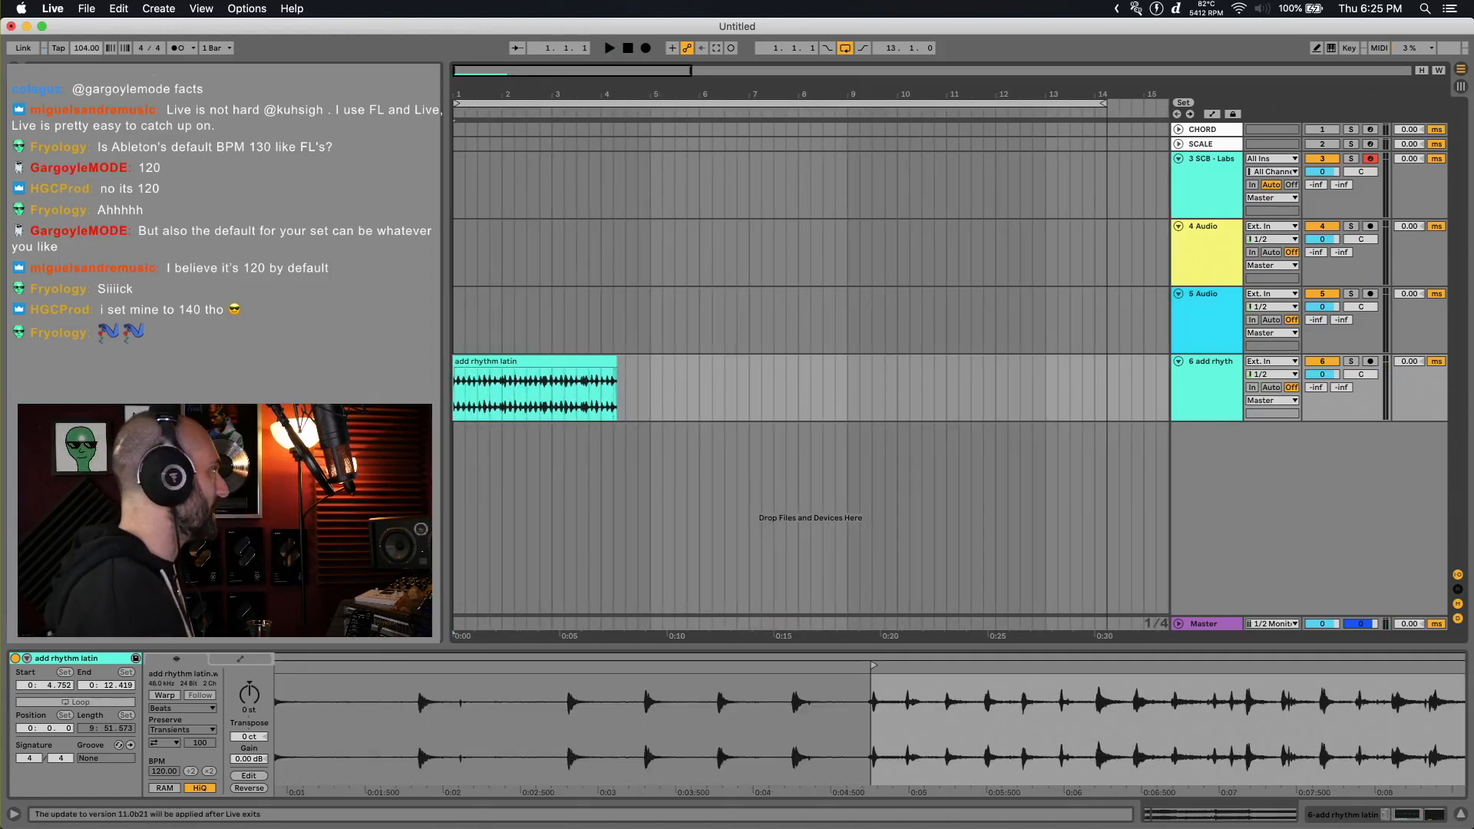
Turn on the metronome and set the unwarped add rhythm latin clip's transposition to 2 st and -23 ct
key(o)
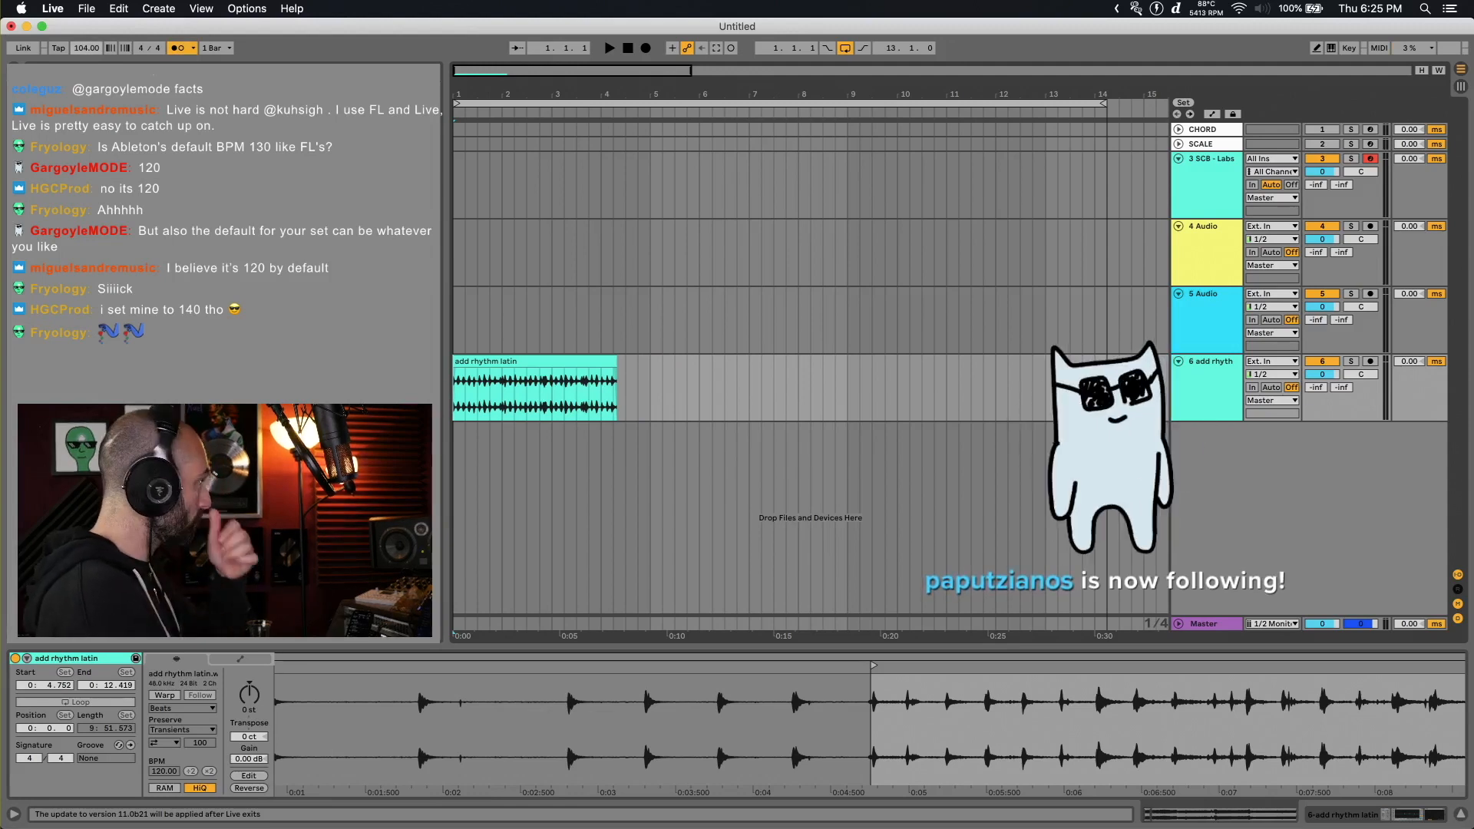
click(615, 361)
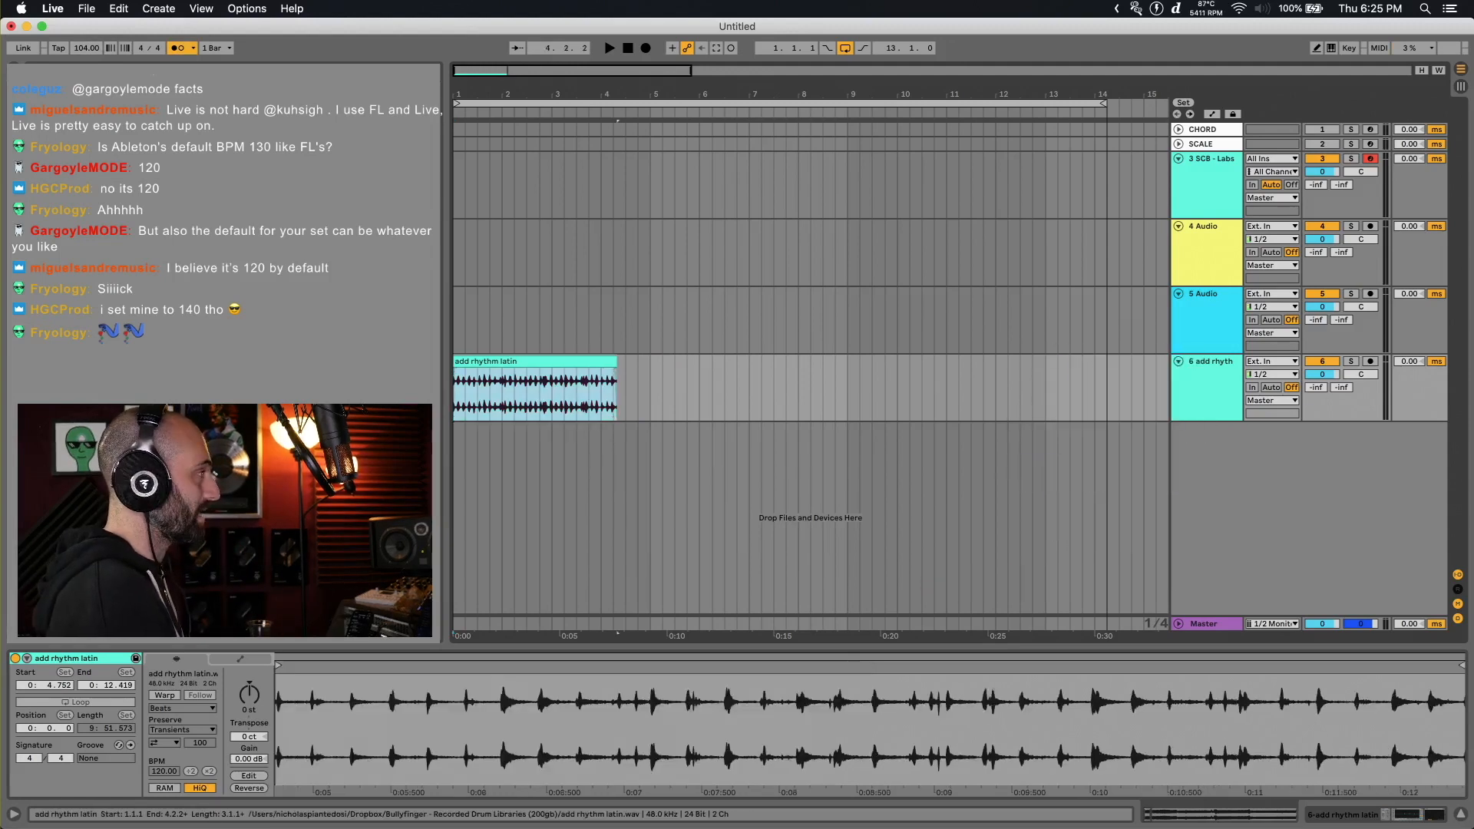
key(space)
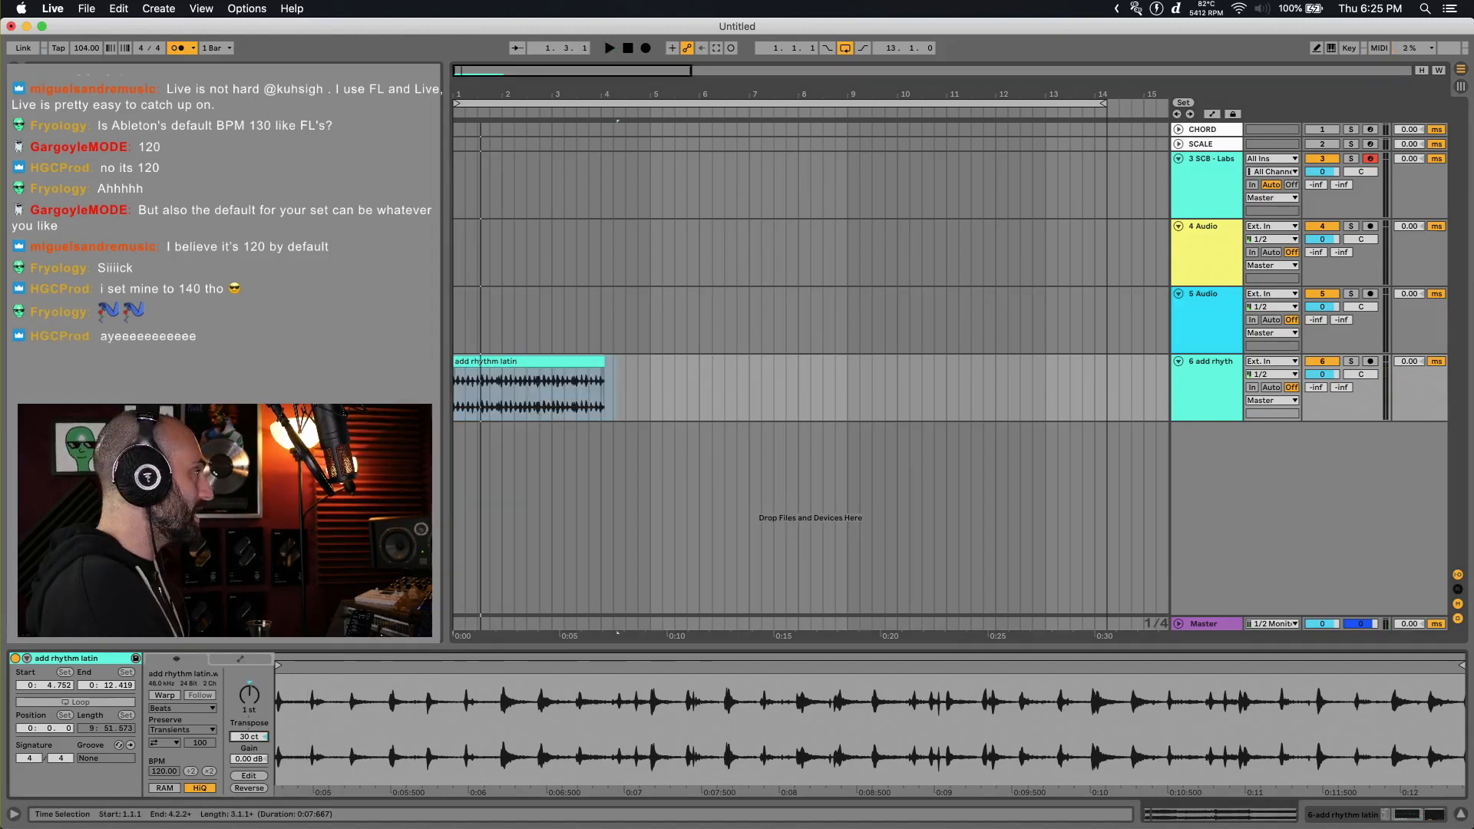
click(605, 391)
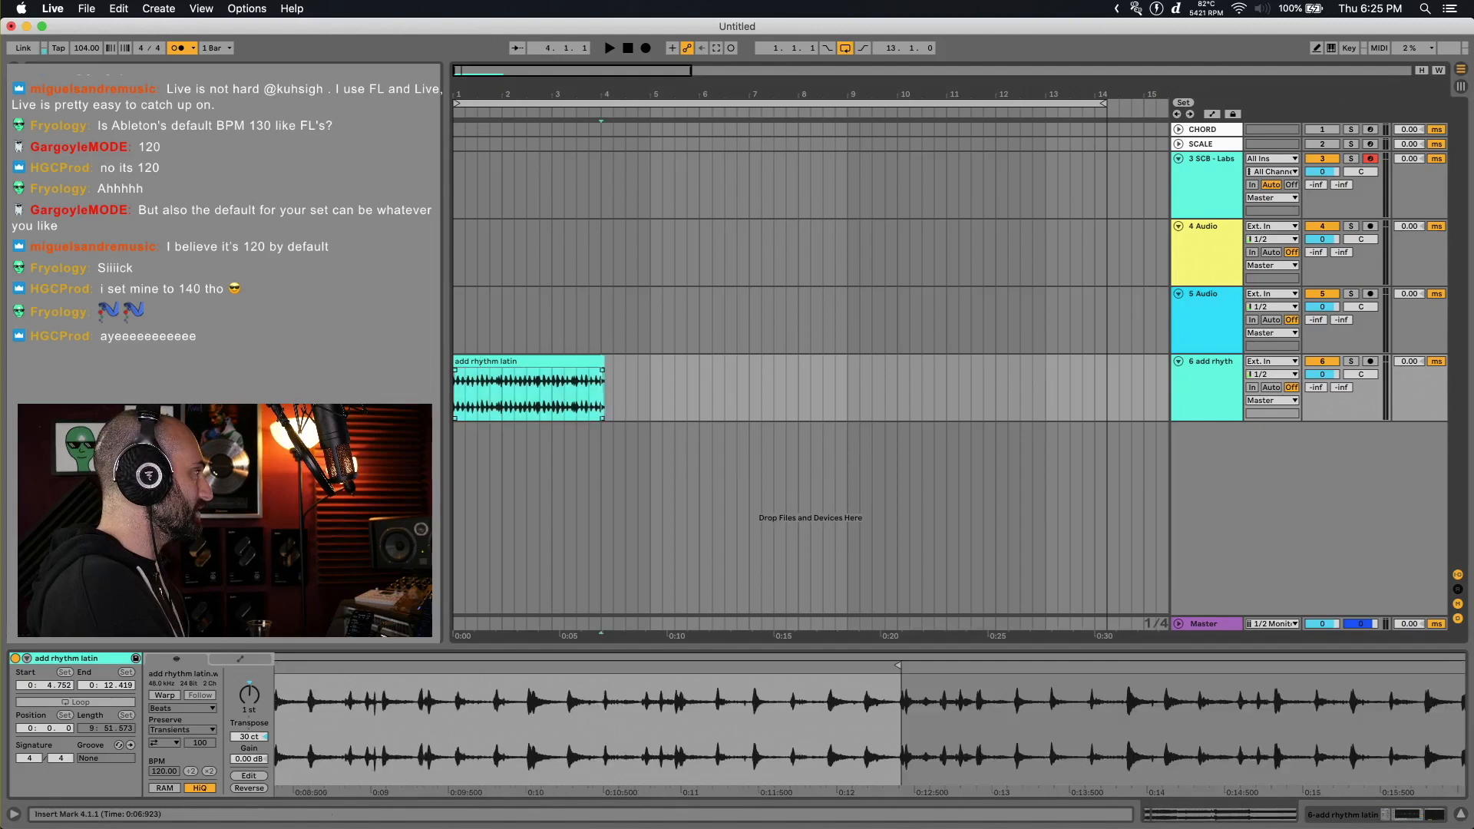
scroll(604, 391, up, 6)
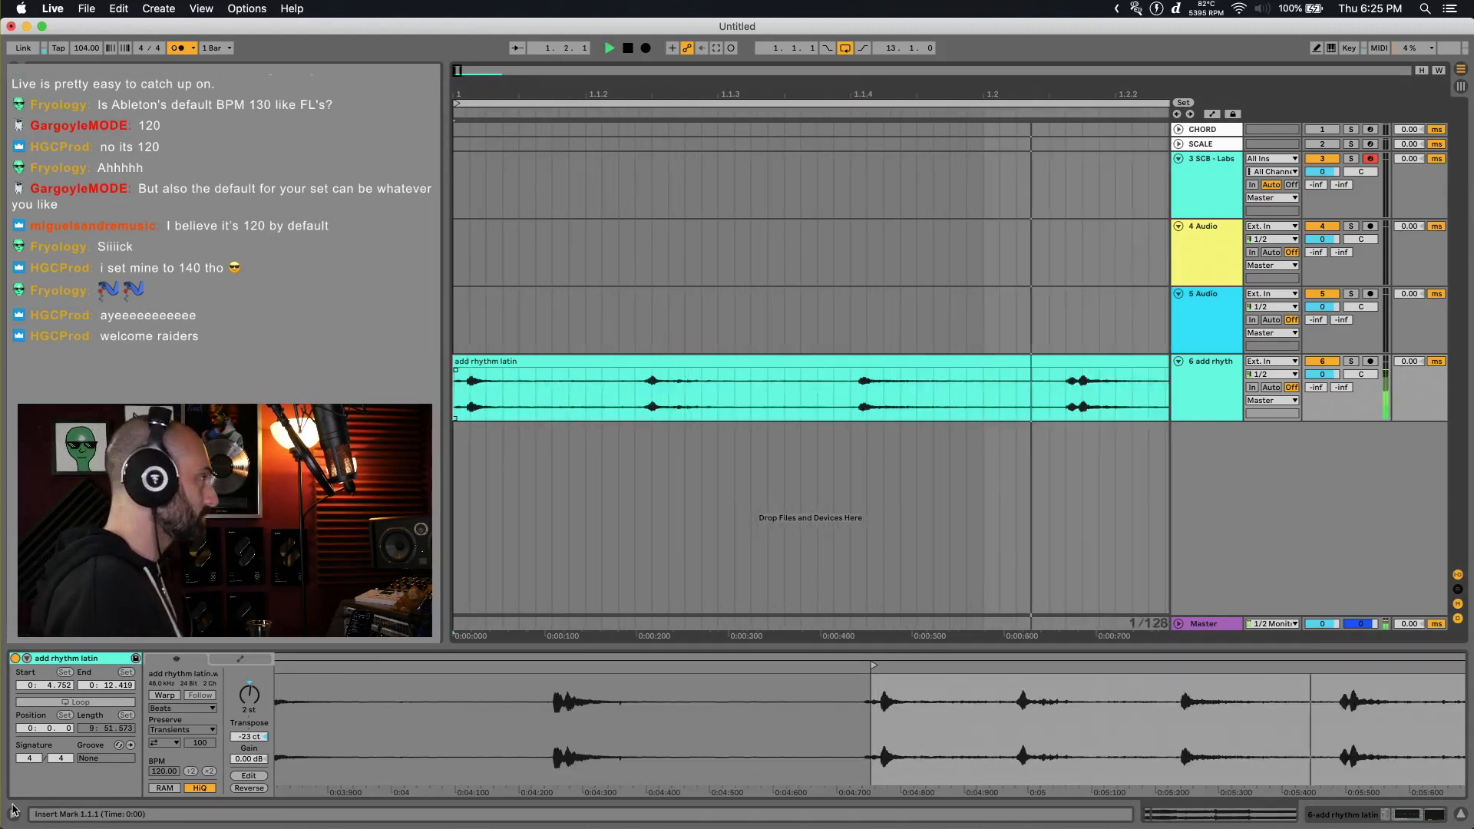
Play the transposed add rhythm latin clip from bar 1 against the metronome
key(minus)
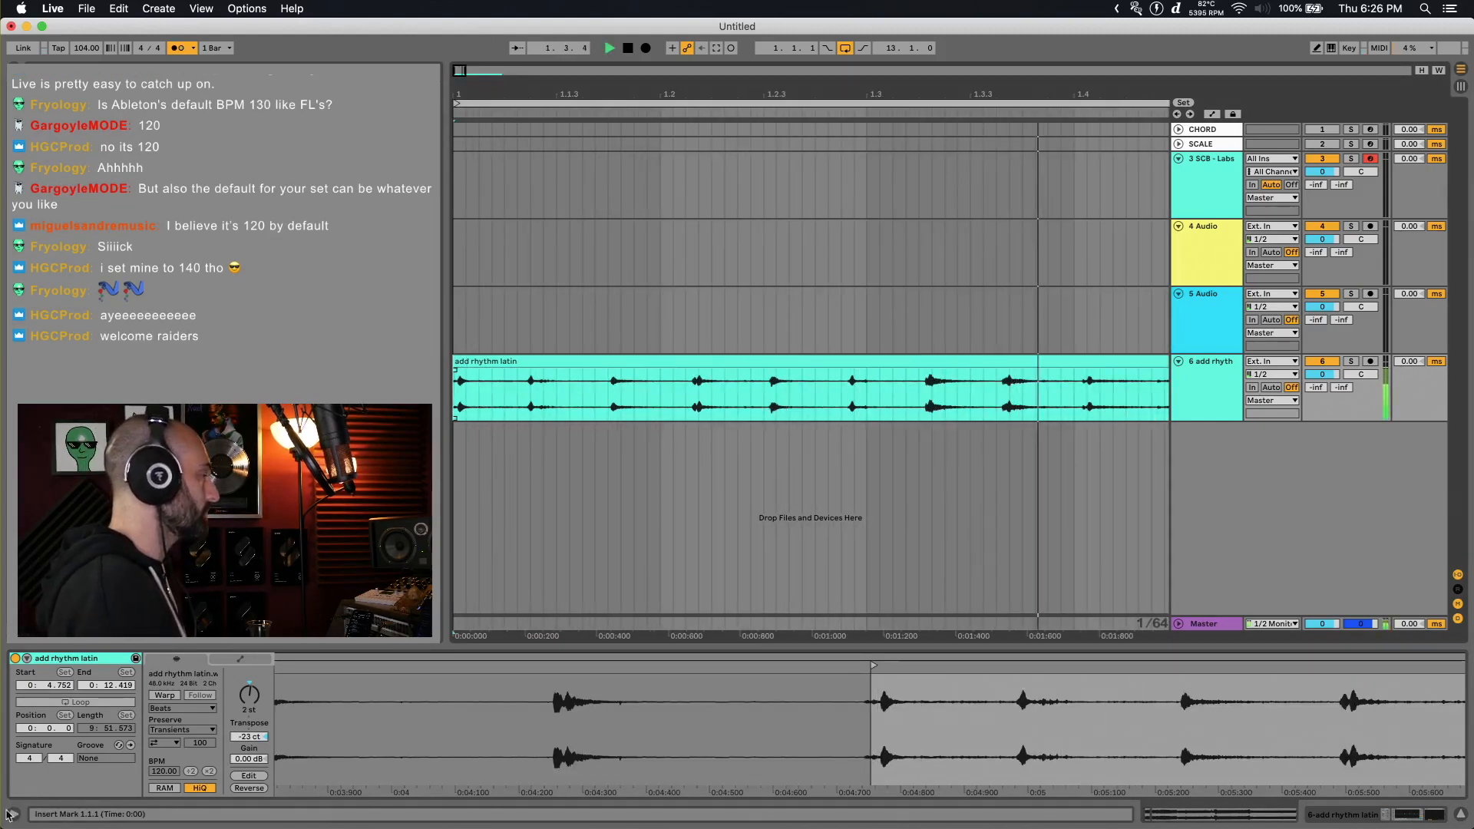
key(minus)
key(minus)
key(space)
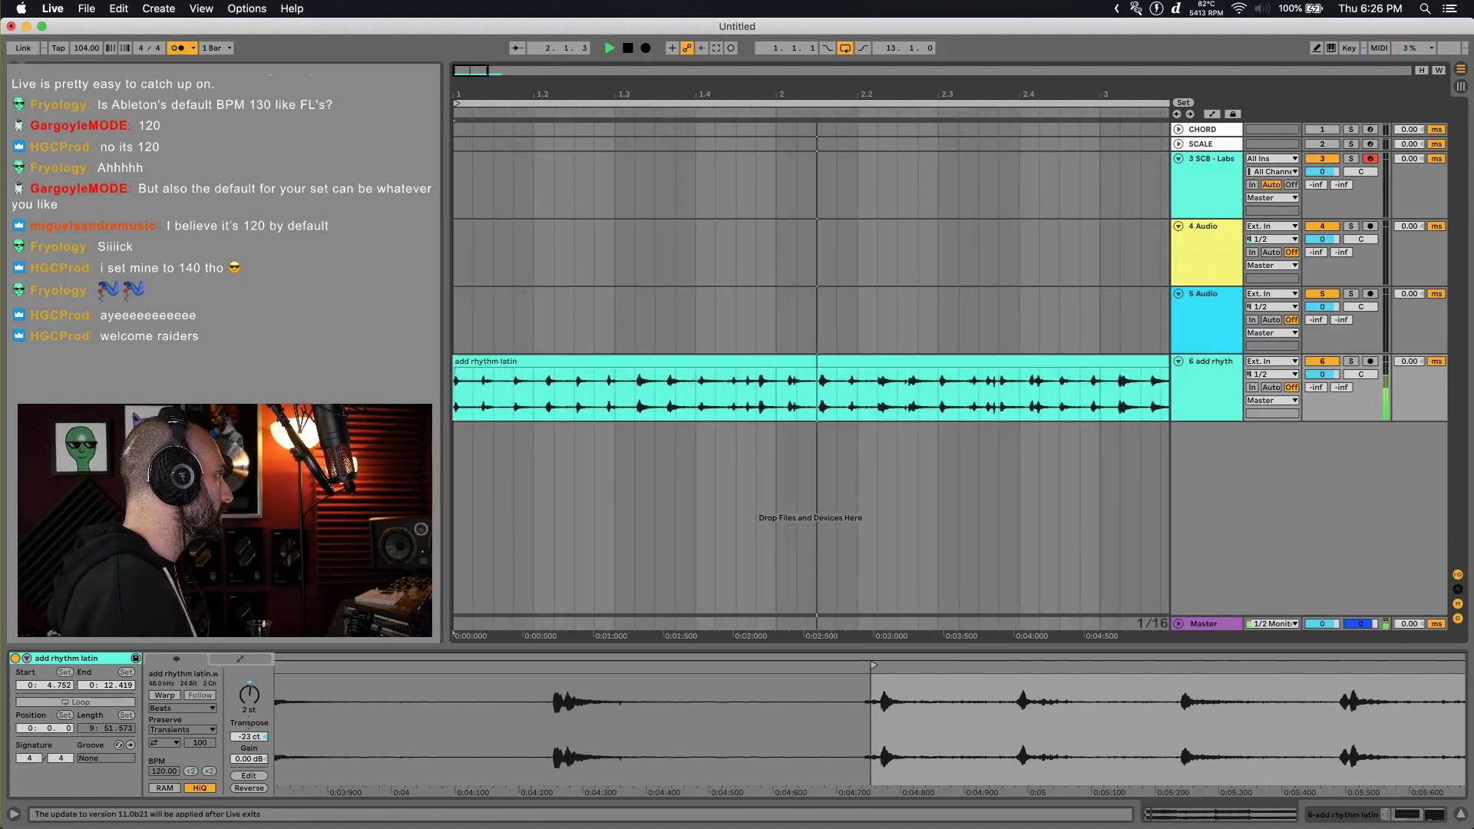
Lower the add rhythm latin clip's transposition to -3 st so that the loop ends exactly at bar 5
drag(250, 695, 250, 704)
click(575, 393)
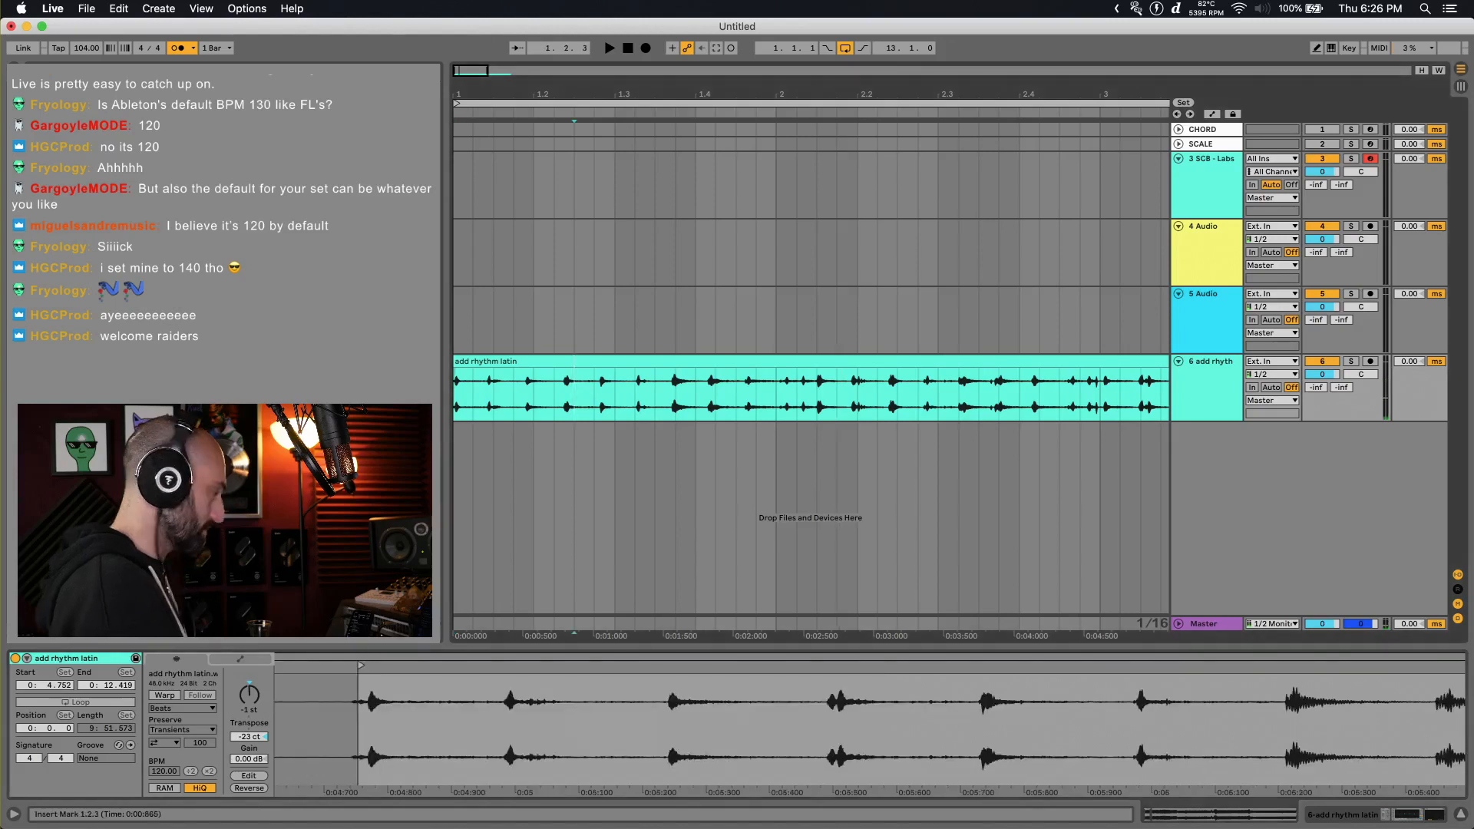
key(minus)
key(minus)
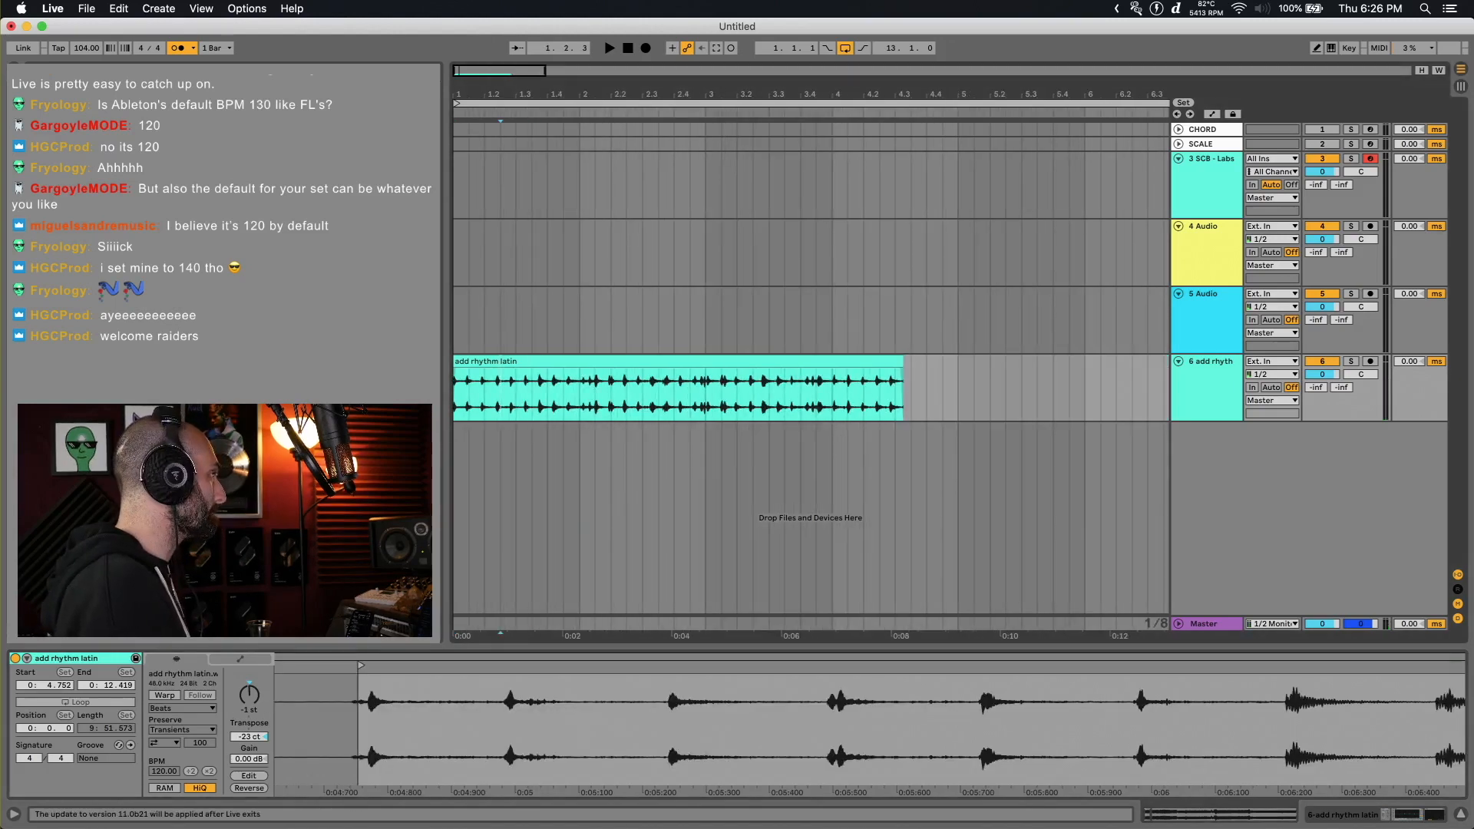
mouse_move(249, 694)
mouse_down()
mouse_move(250, 713)
mouse_move(250, 701)
mouse_up()
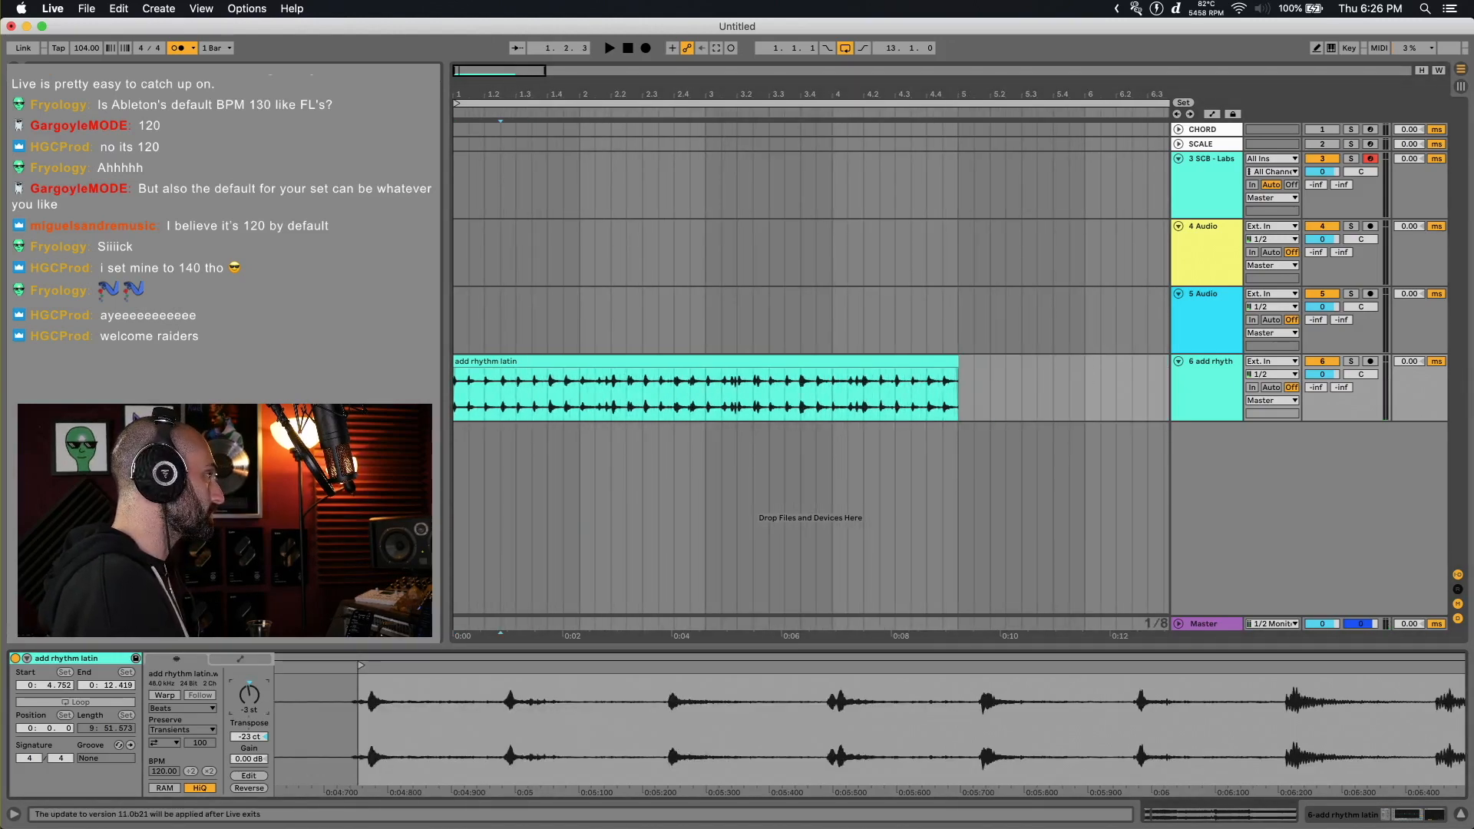
Play the four-bar loop from its beginning to check its timing against the metronome
click(515, 393)
key(Home)
key(space)
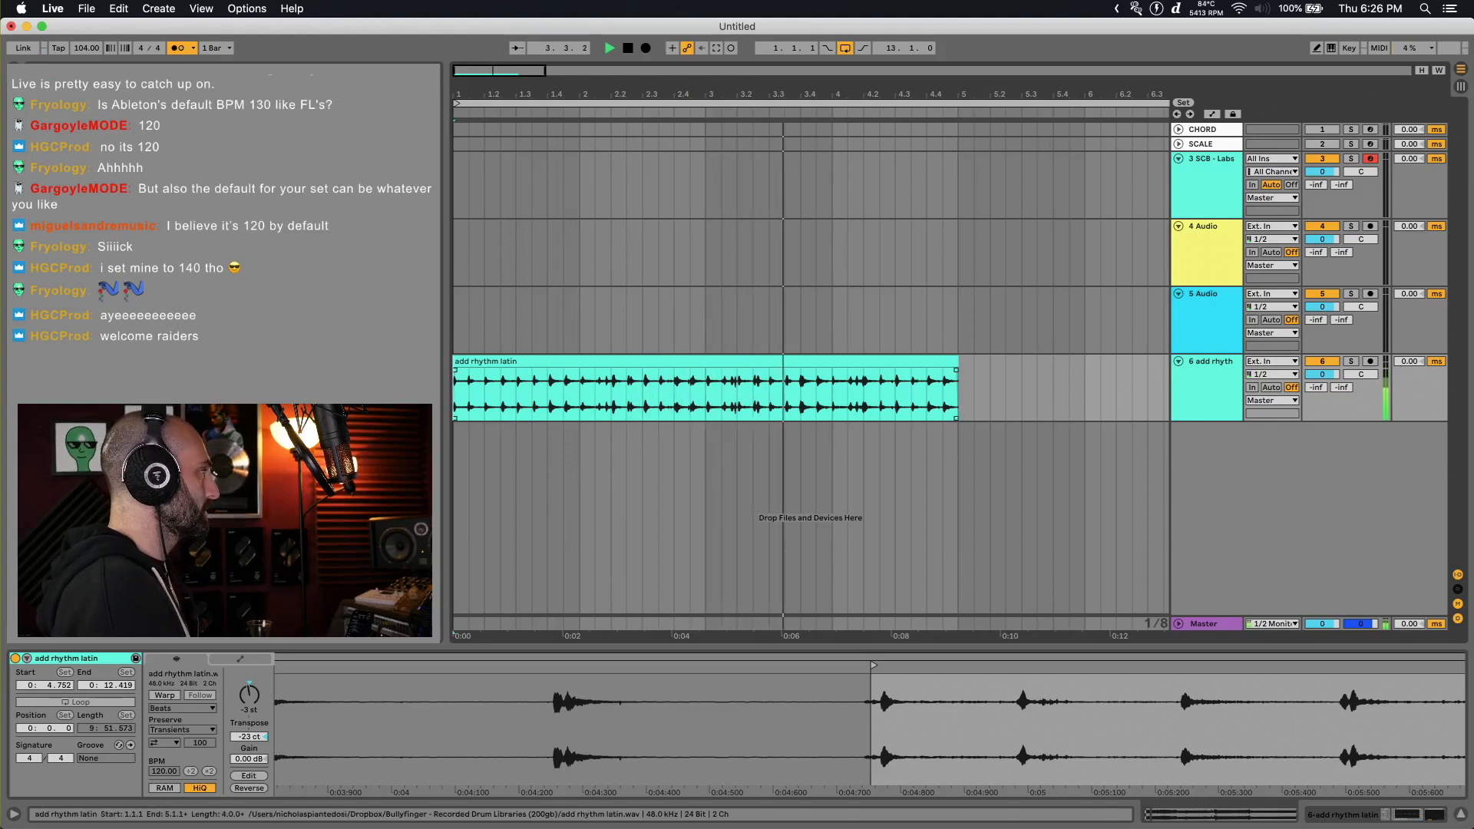
key(space)
Consolidate the transposed four-bar clip and clear the beat after it from 5.1.1 to 5.2.1
click(955, 362)
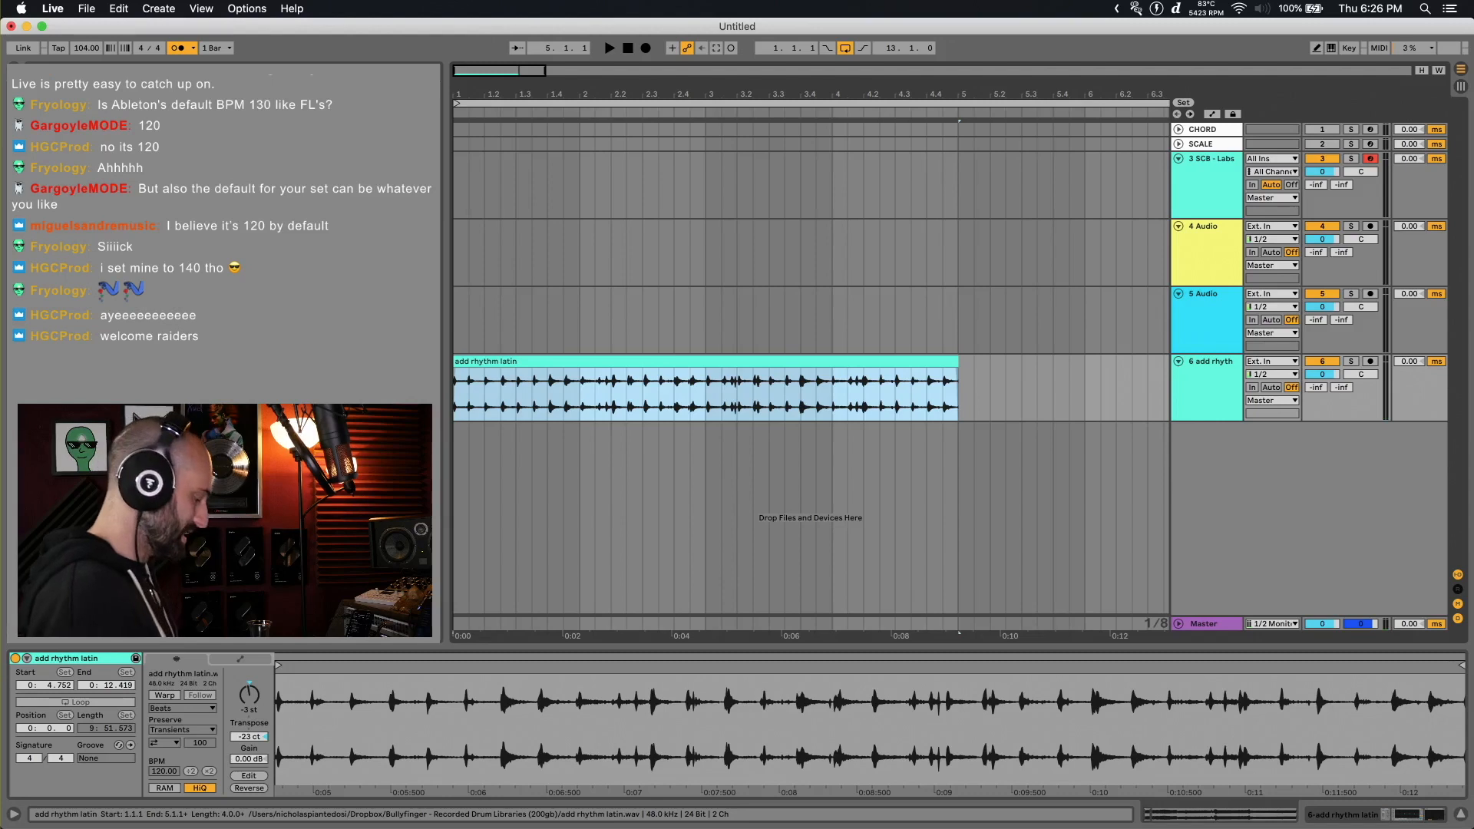
key(super+j)
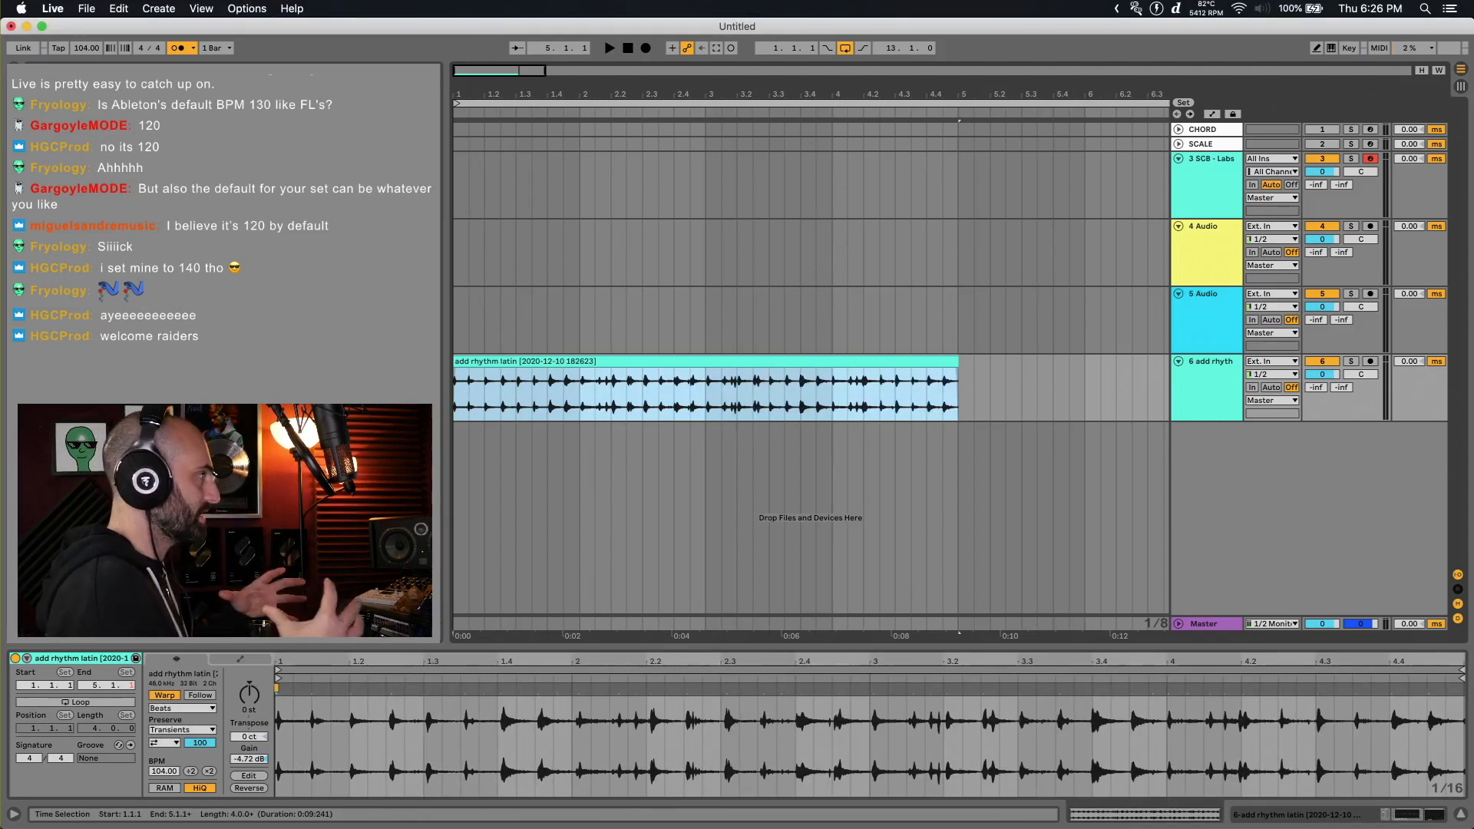
key(Right)
key(shift+Right)
key(shift+Right)
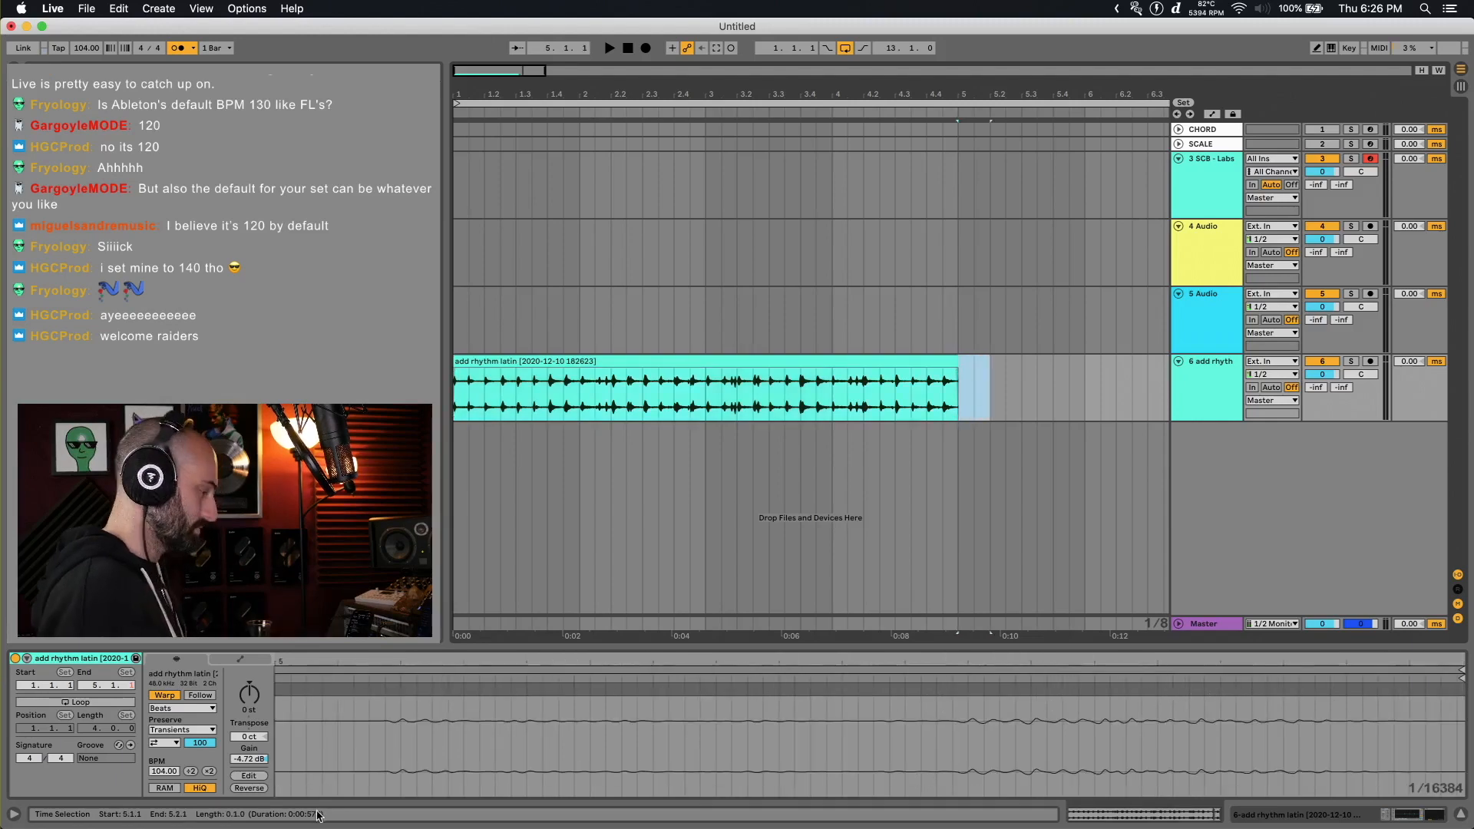
key(Delete)
Select the whole waveform of the consolidated clip and quantize its transients to the grid
click(614, 361)
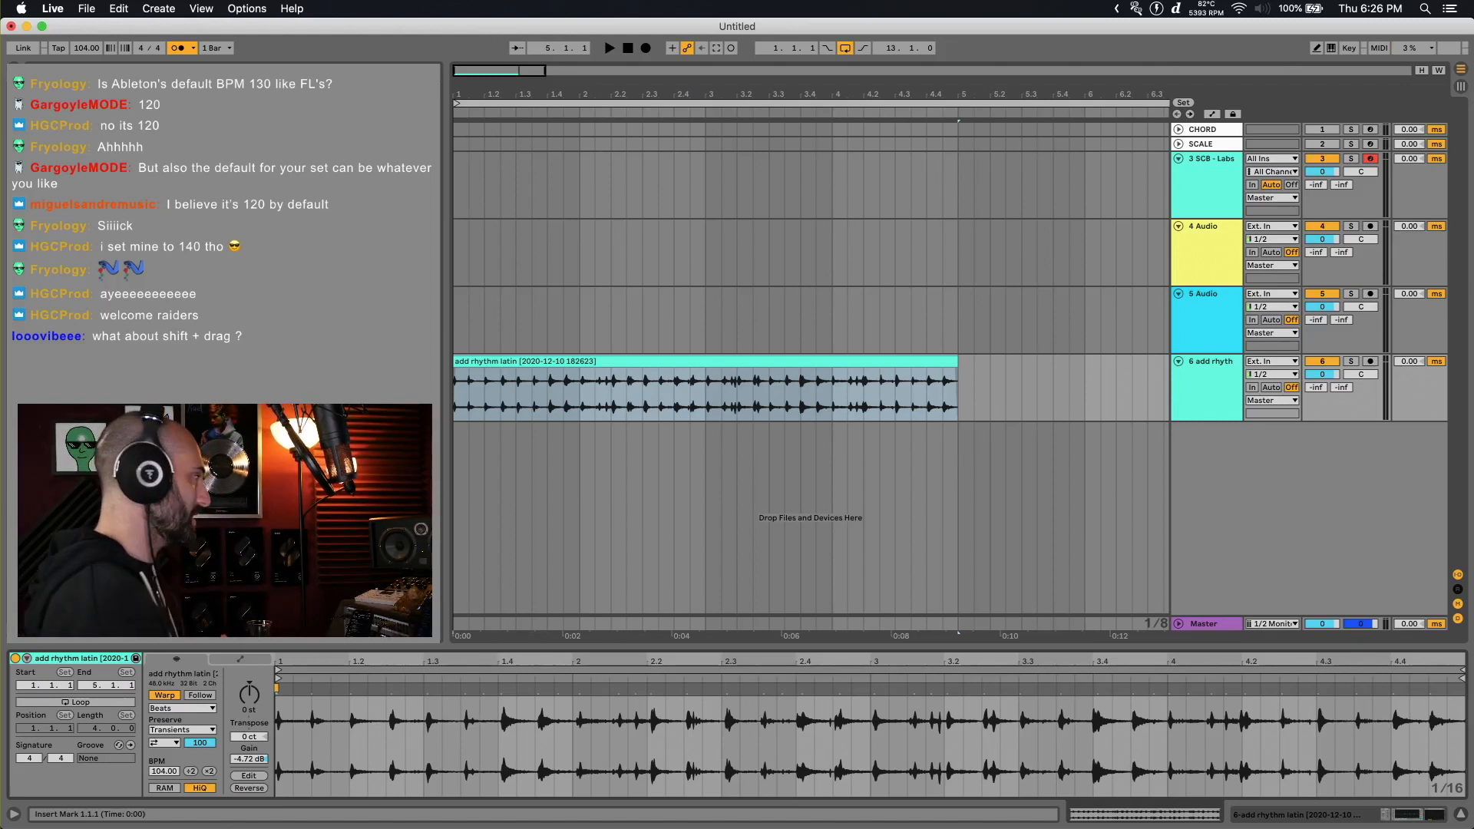
click(541, 395)
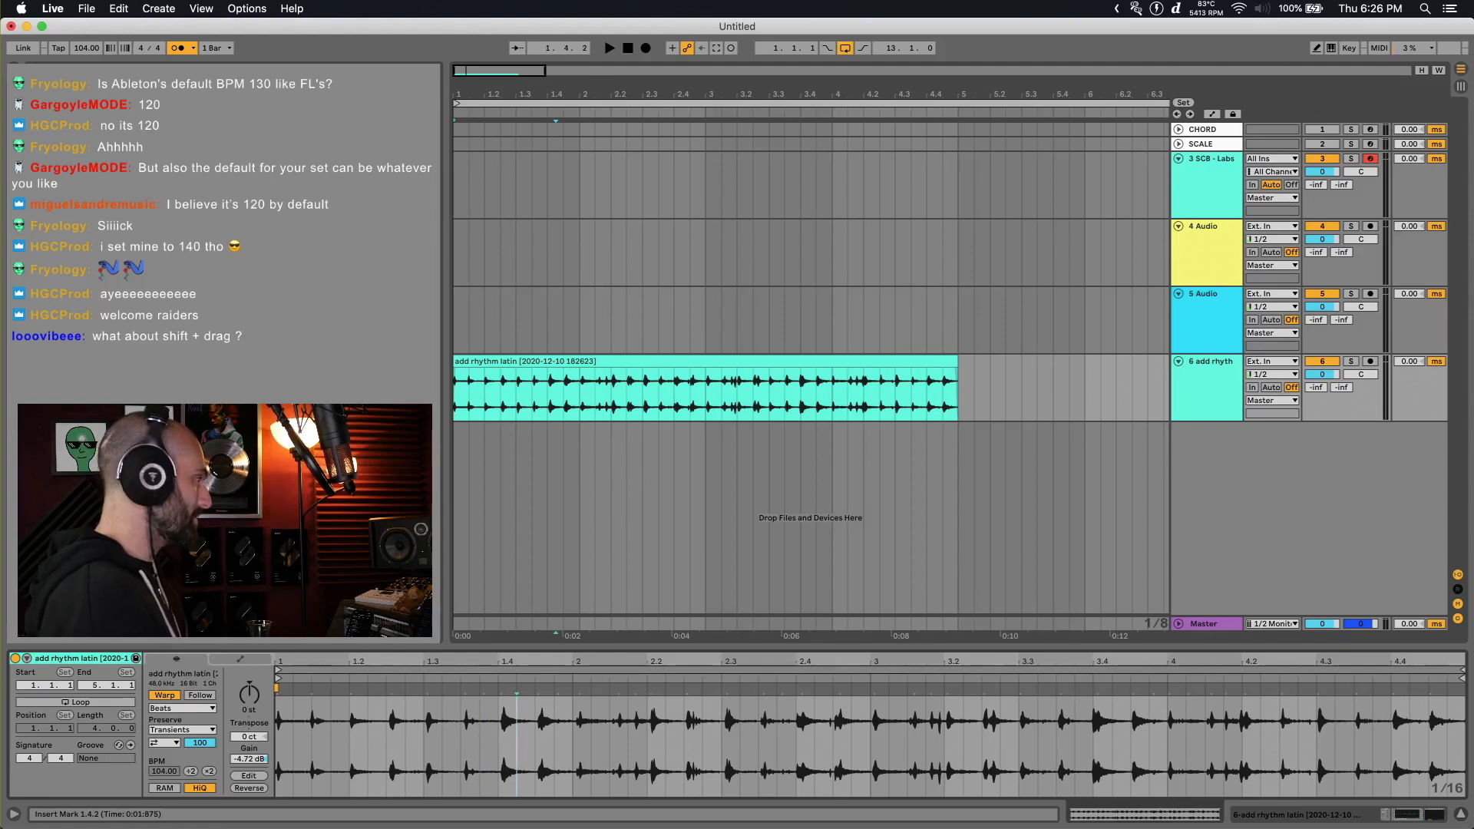
key(super+a)
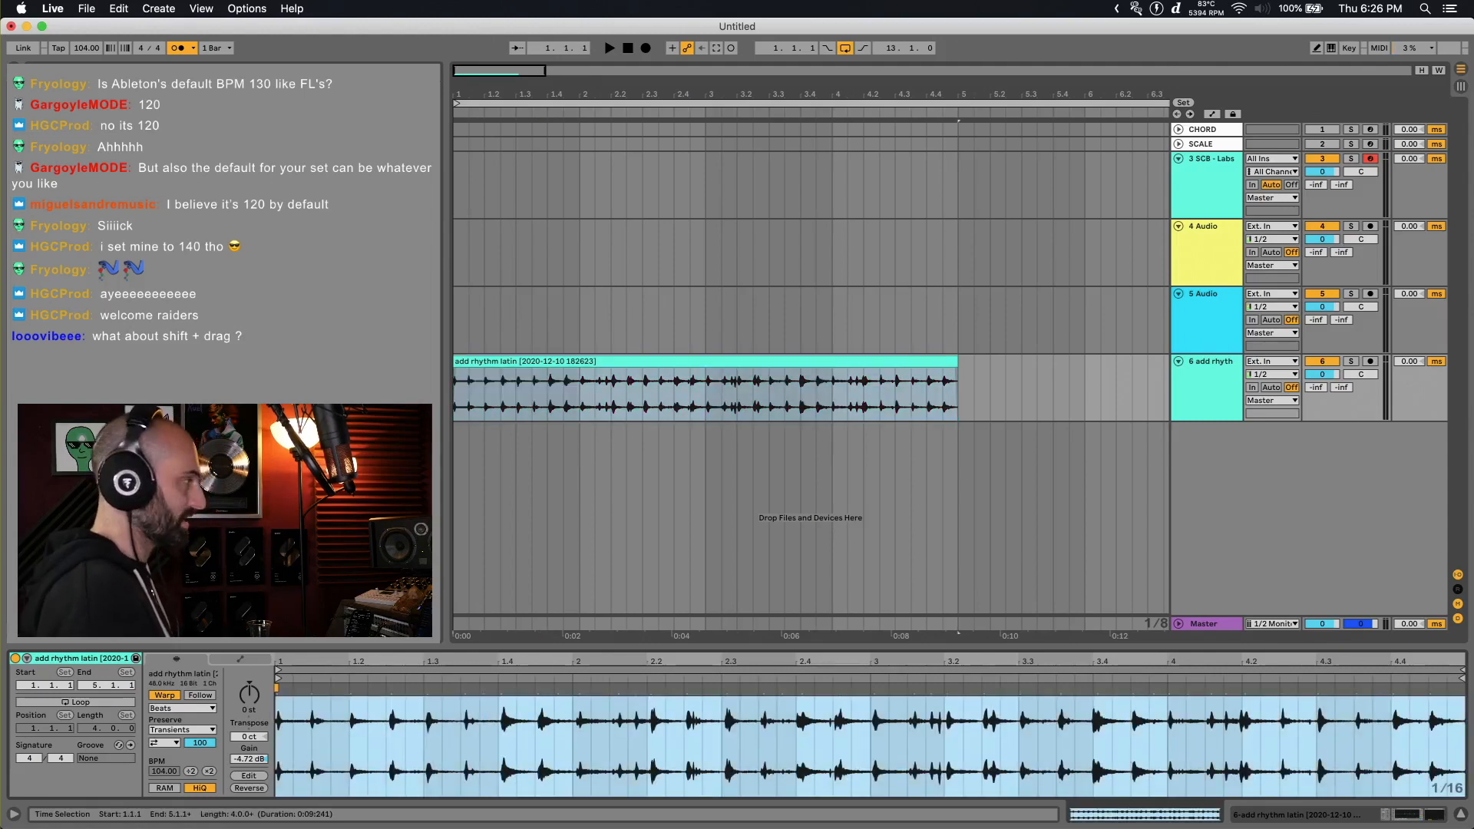
key(super+u)
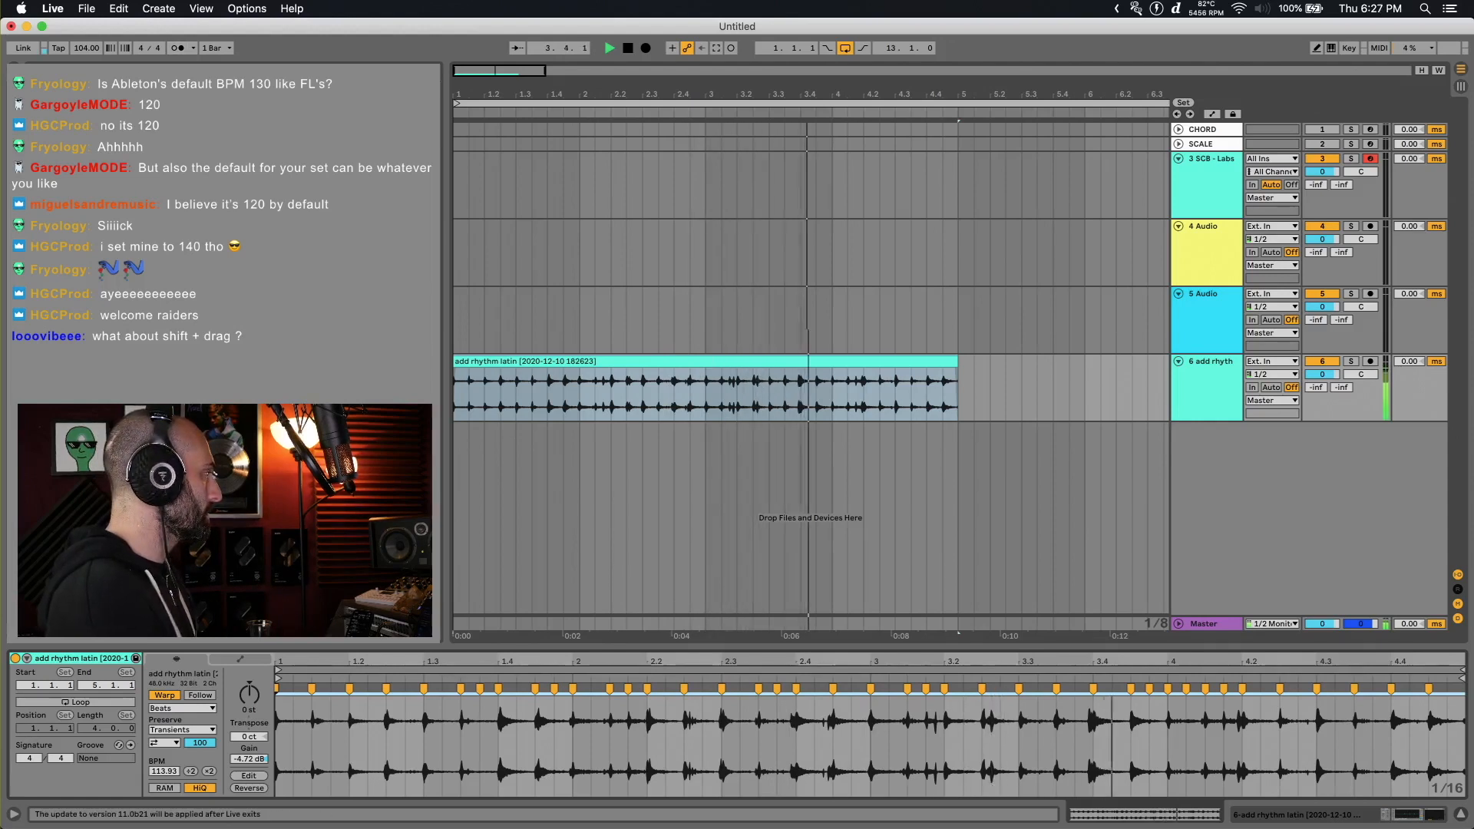
Turn off transient looping in the clip's Beats warp mode and set the transient envelope to 56 during playback
click(165, 743)
click(158, 755)
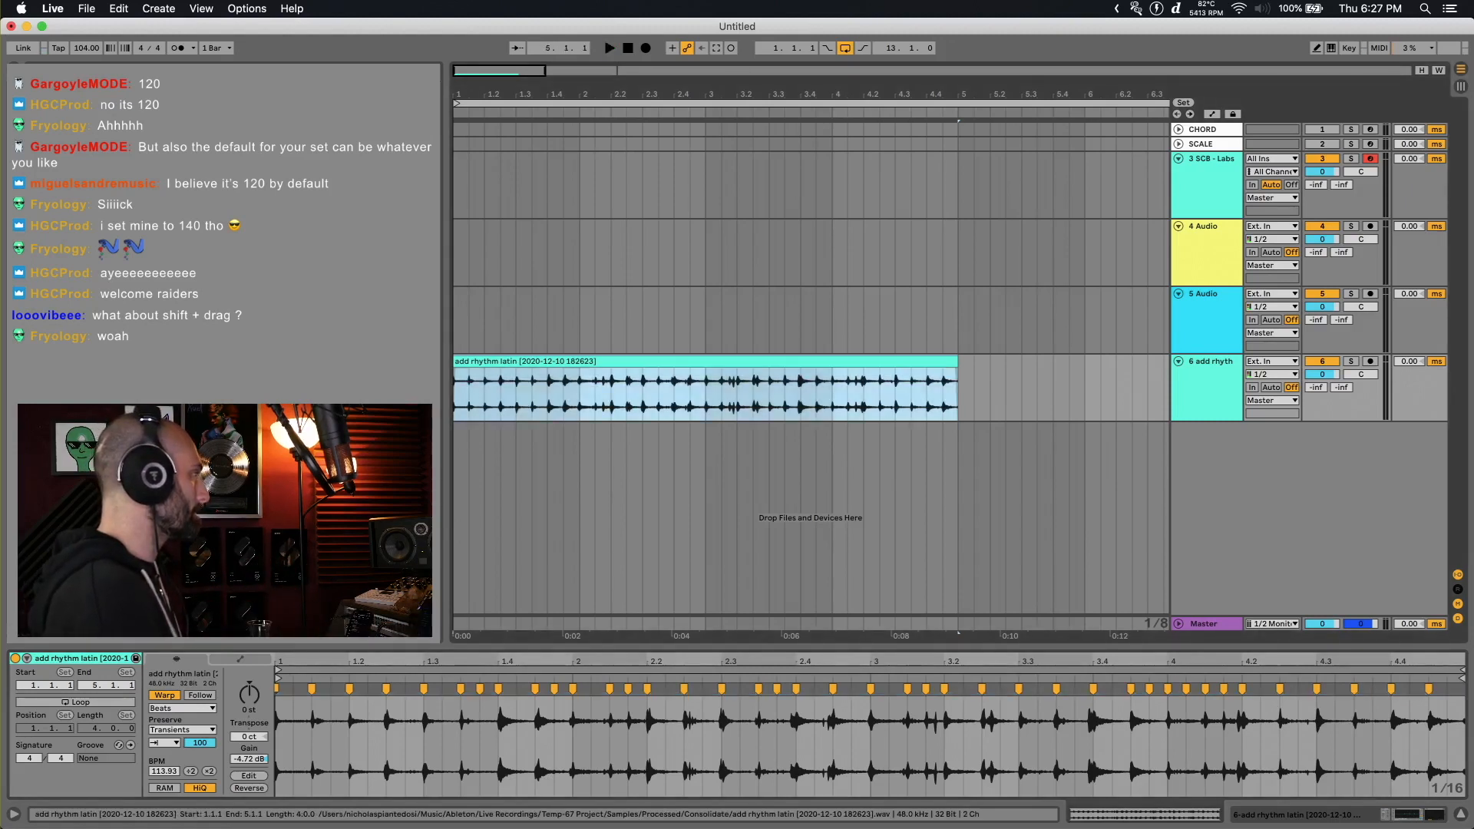
key(space)
drag(200, 743, 200, 779)
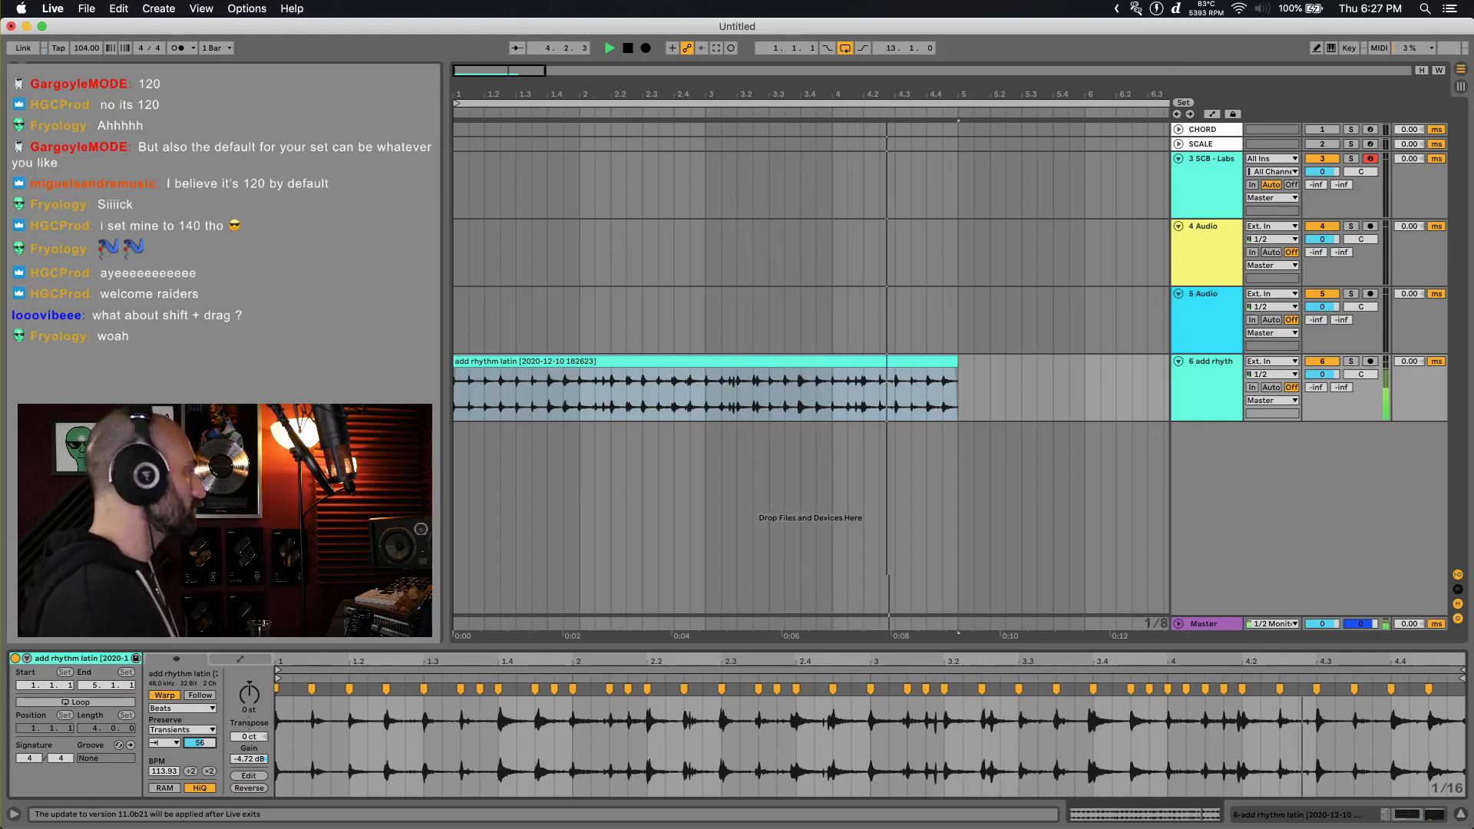
Stop playback and undo the quantizing, consolidation, transposition and start trim of the add rhythm latin clip, leaving it at bar 1
key(space)
key(minus)
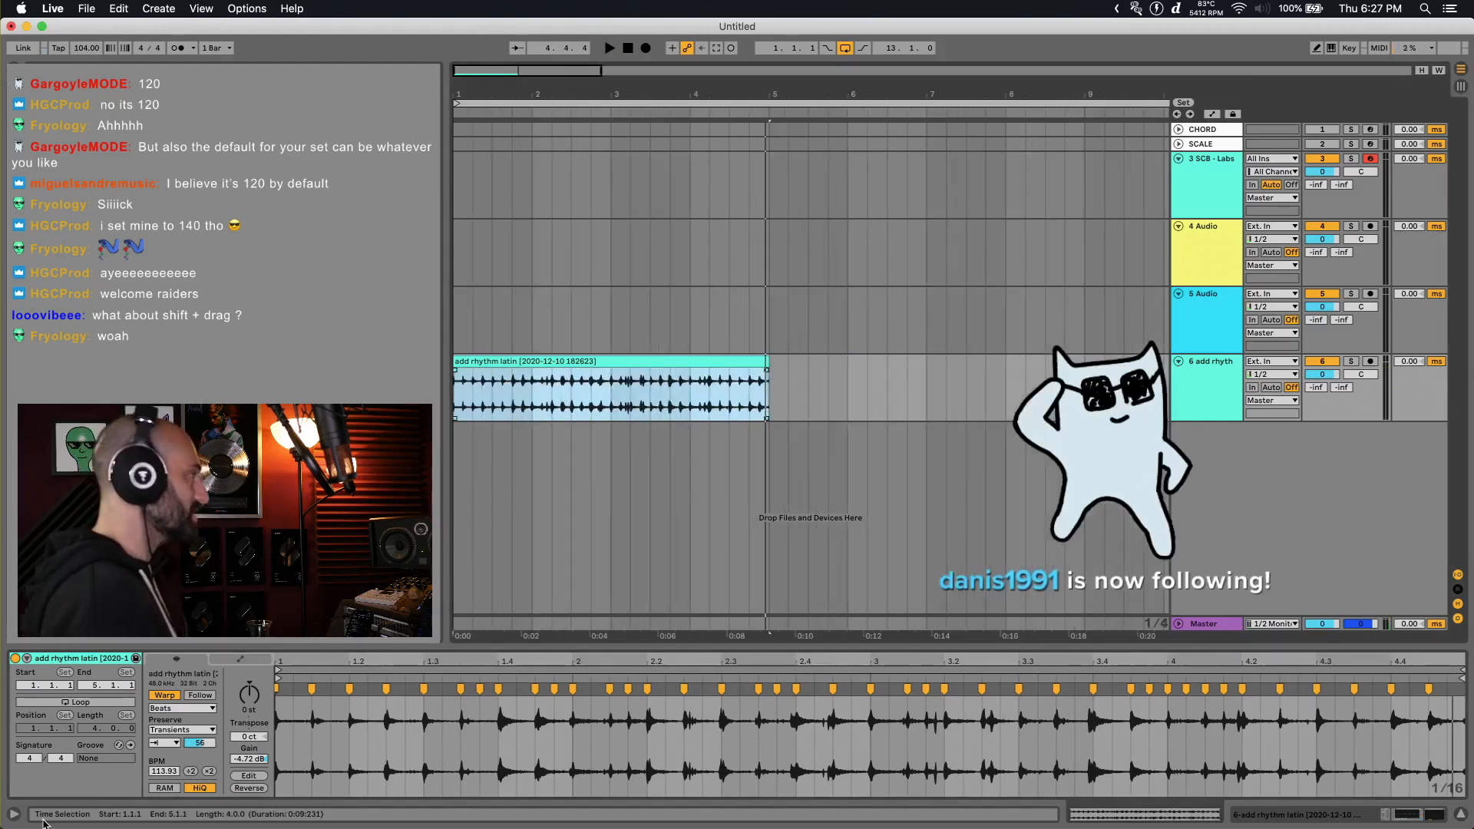
key(minus)
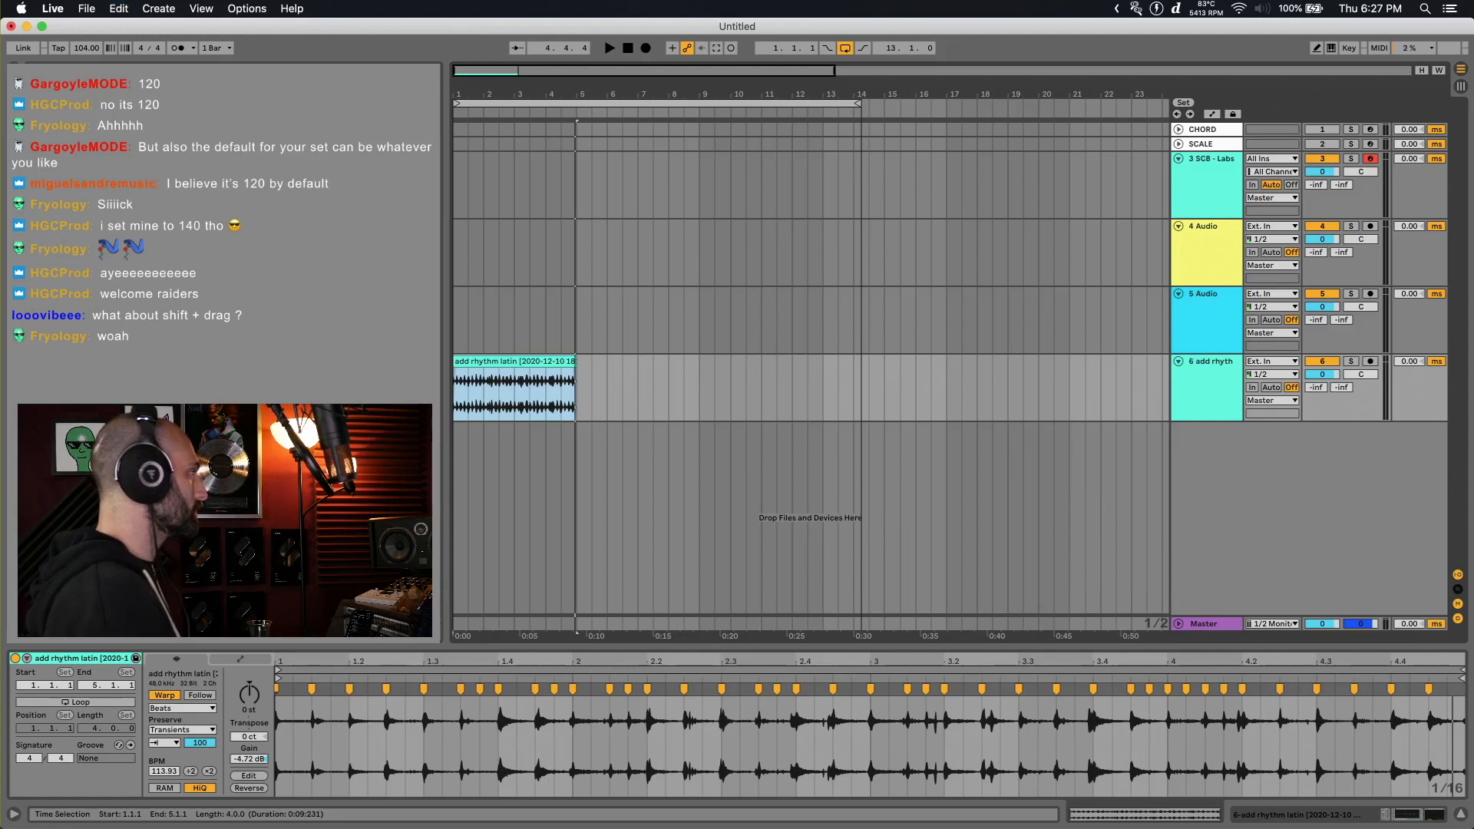
key(super+z)
key(super+z)
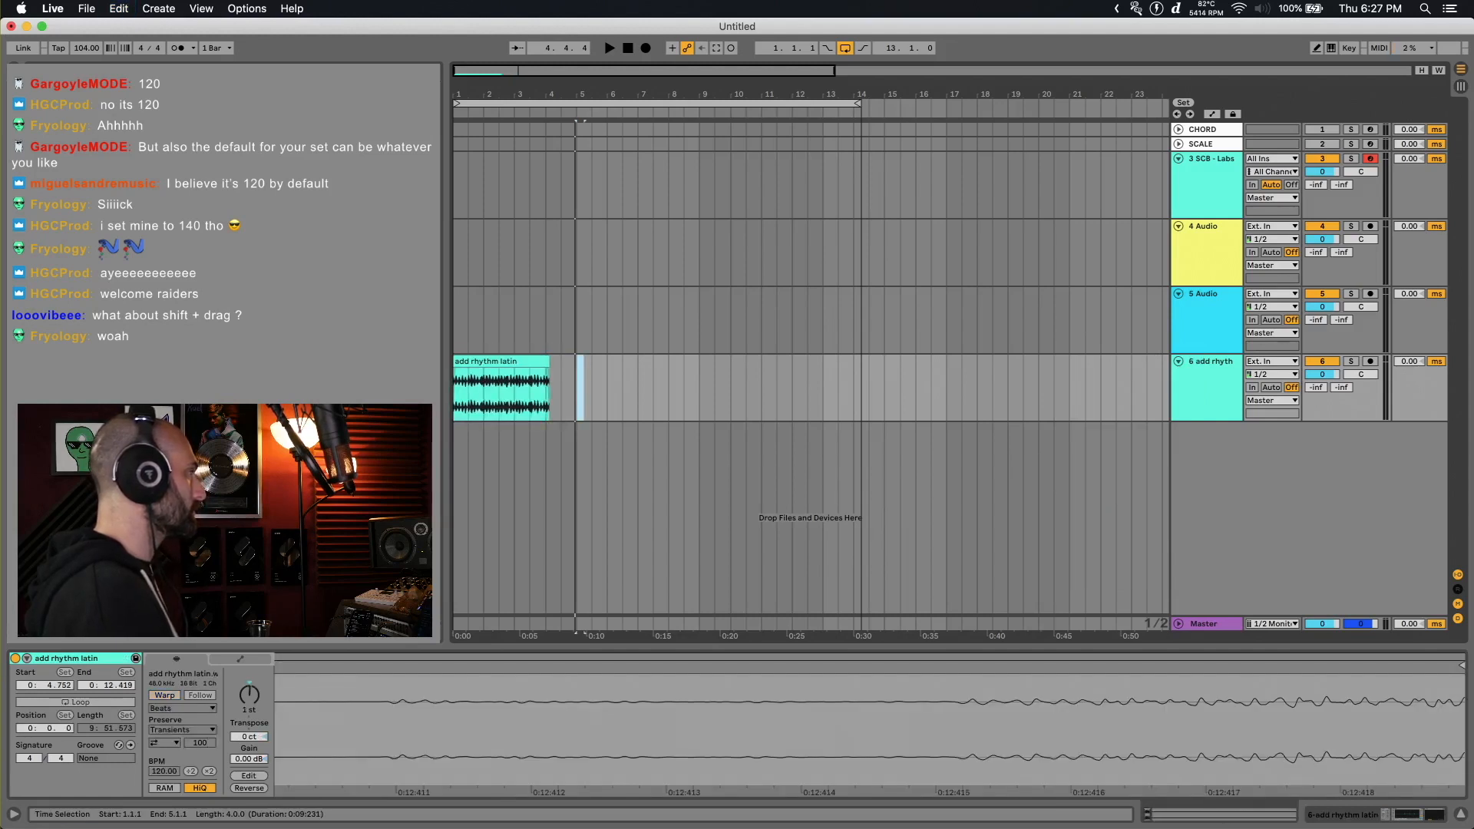
key(super+z)
key(super+z)
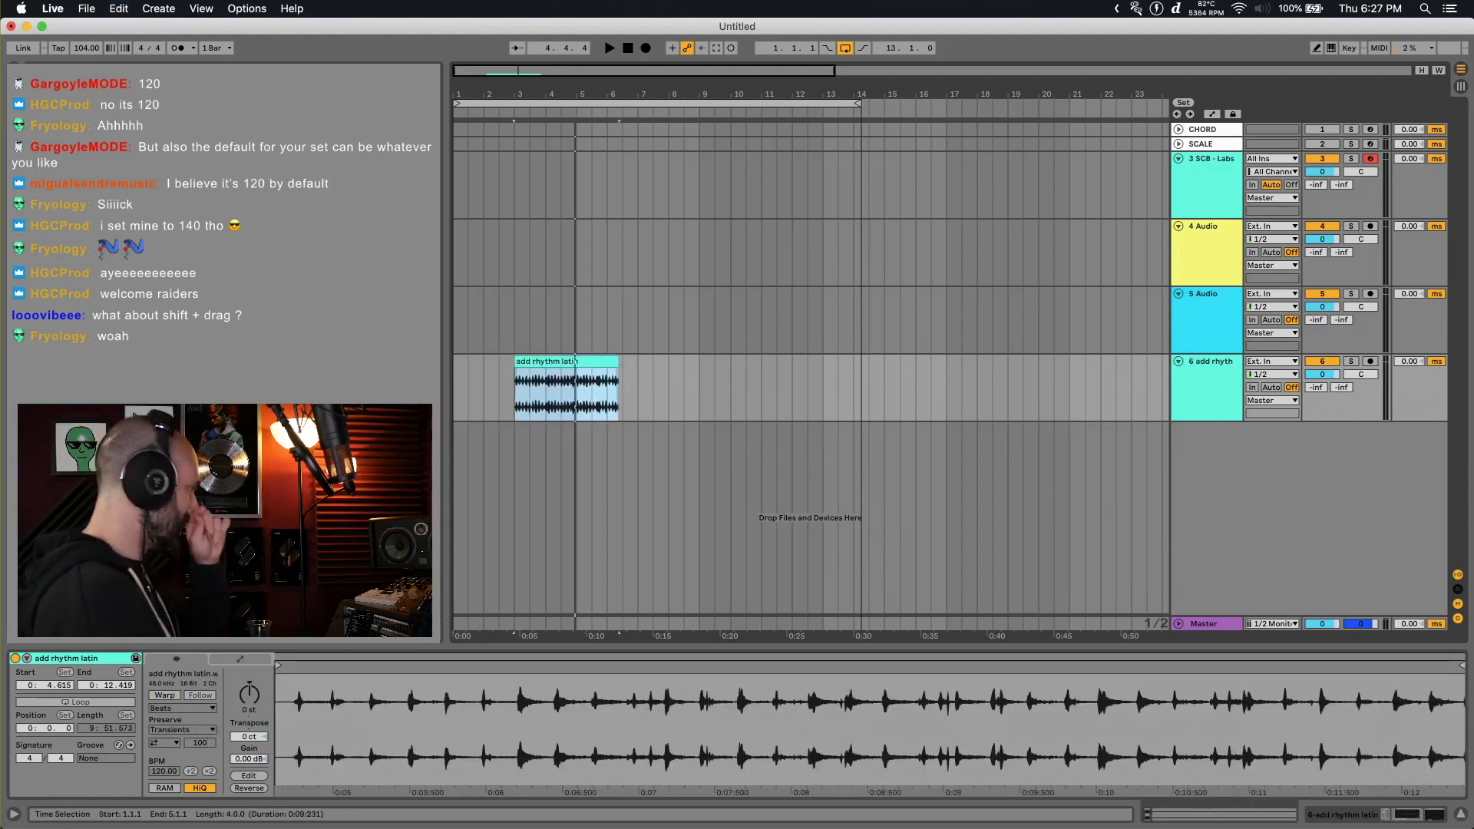
key(super+z)
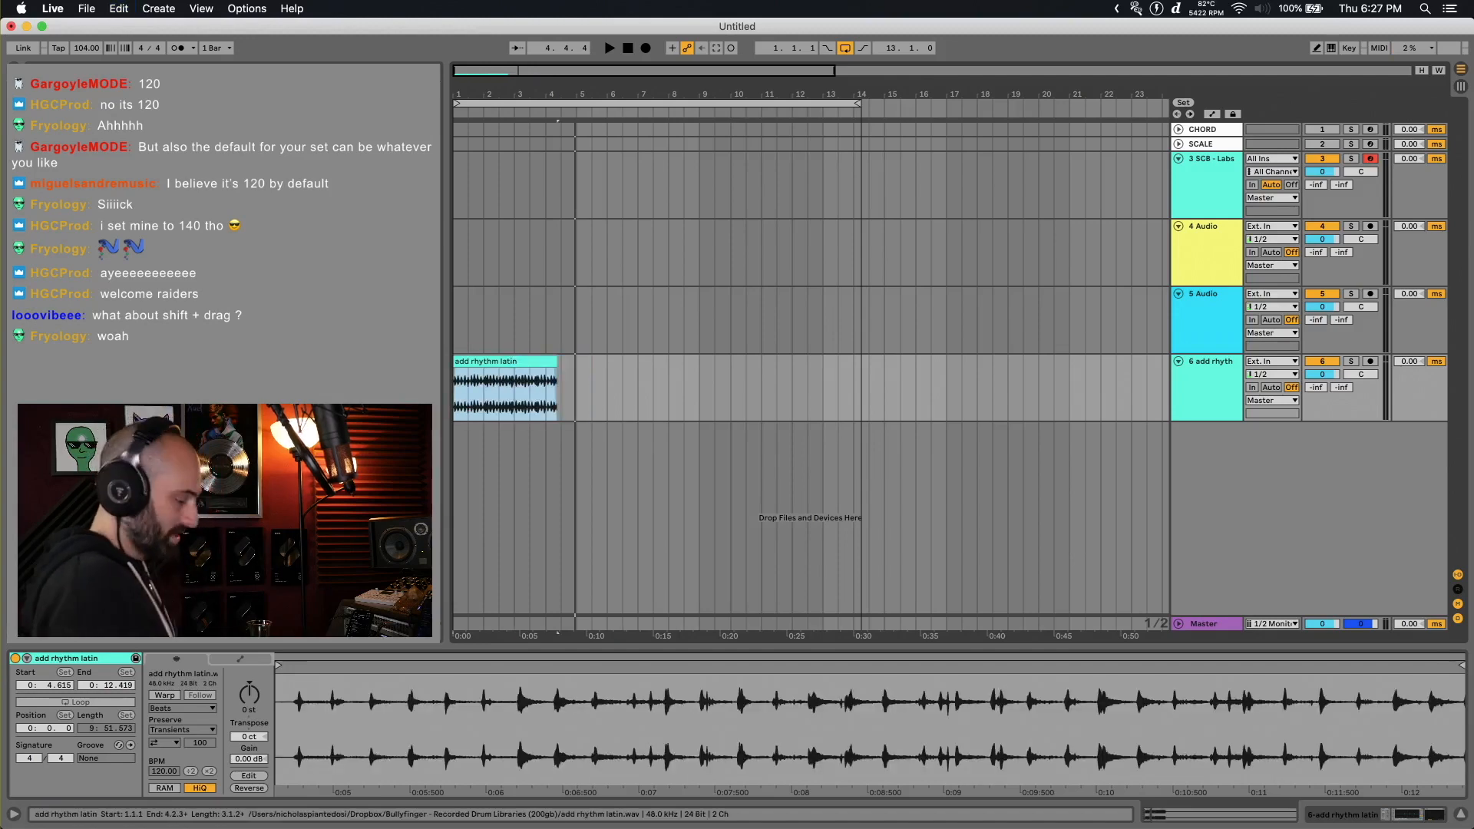
Turn on Warp for the add rhythm latin clip at bar 1
drag(558, 94, 588, 176)
scroll(811, 368, left, 5)
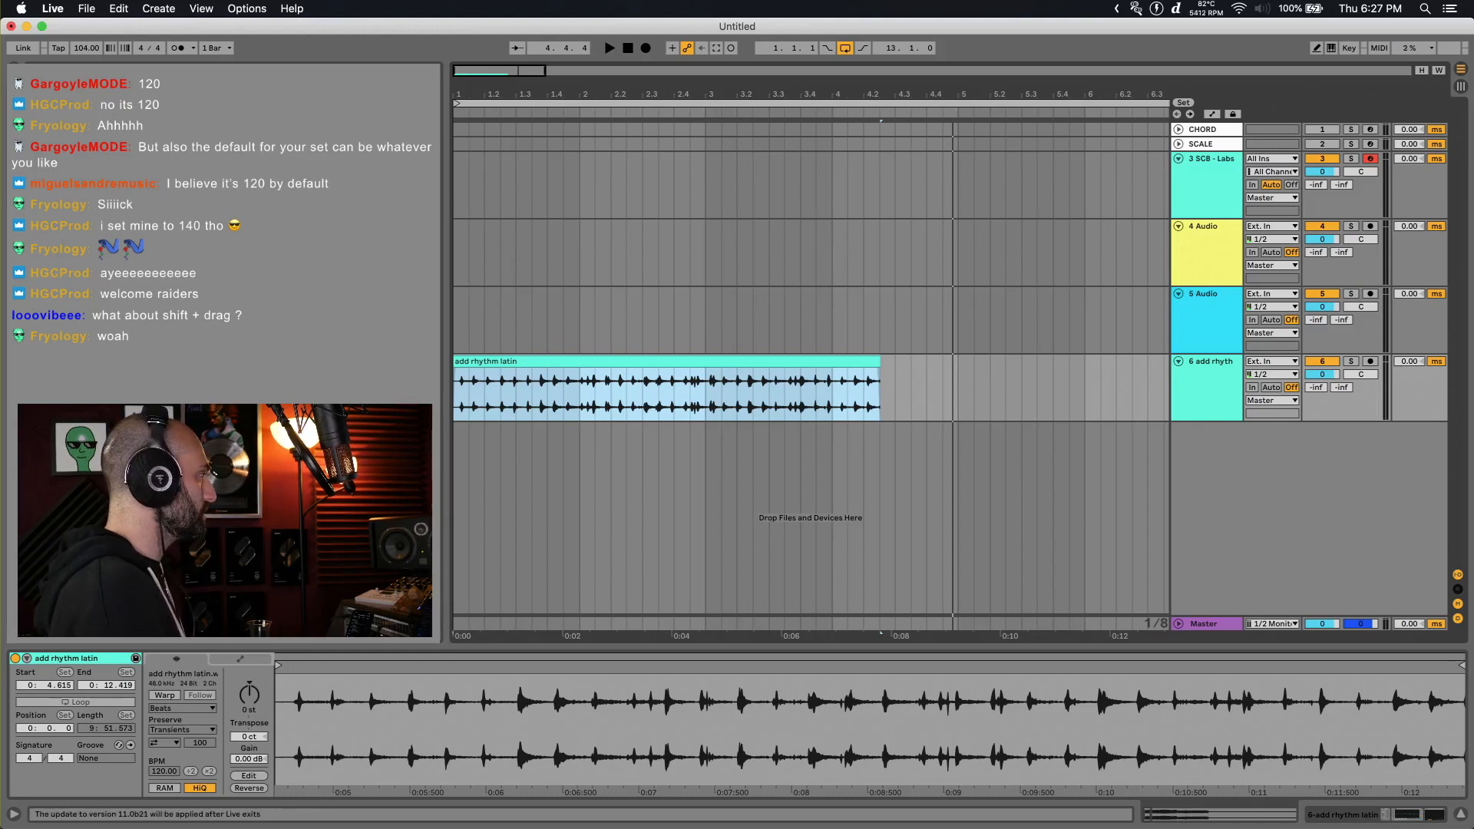
click(165, 695)
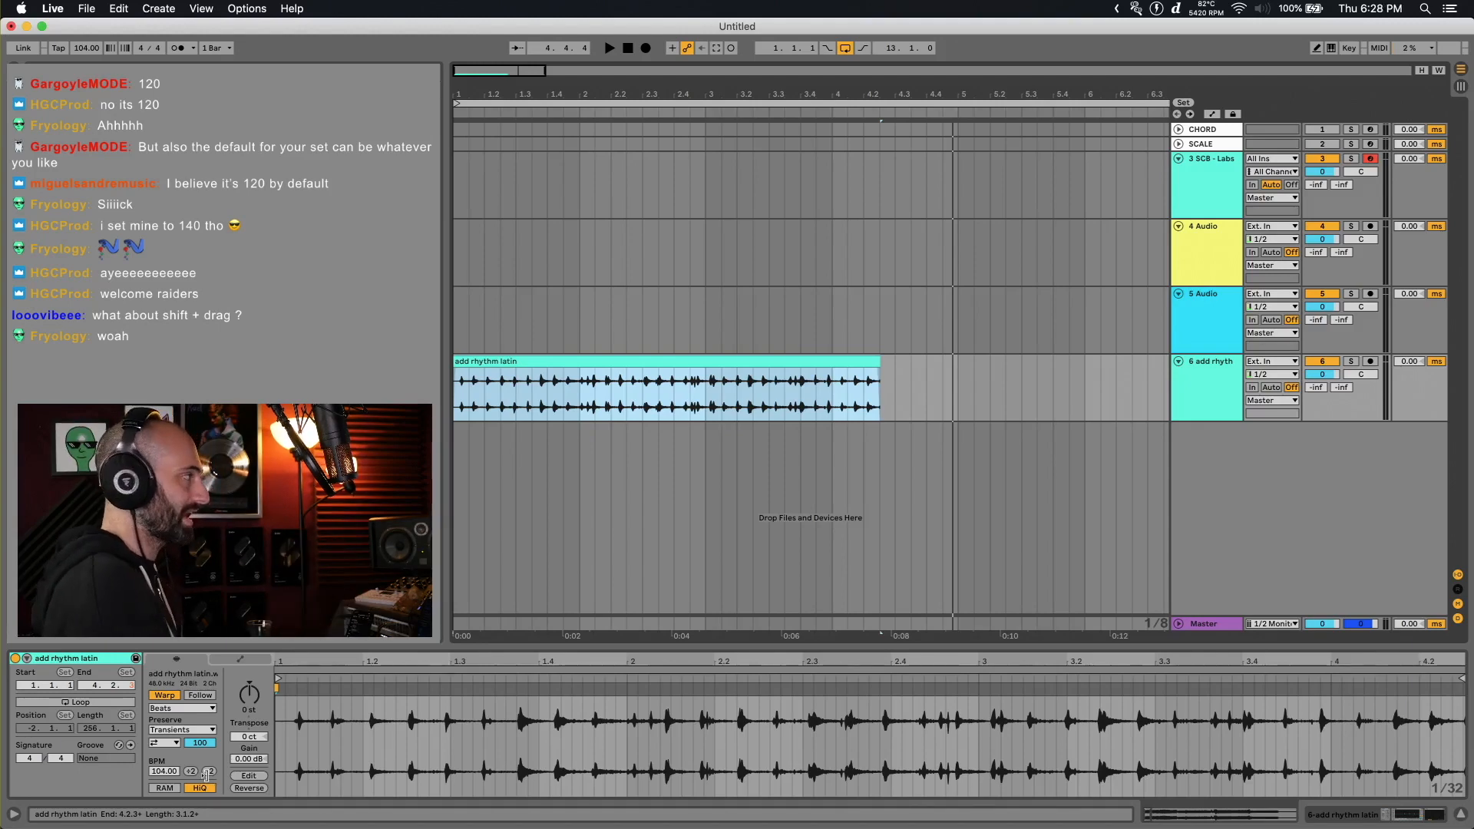
drag(880, 361, 911, 361)
key(super+z)
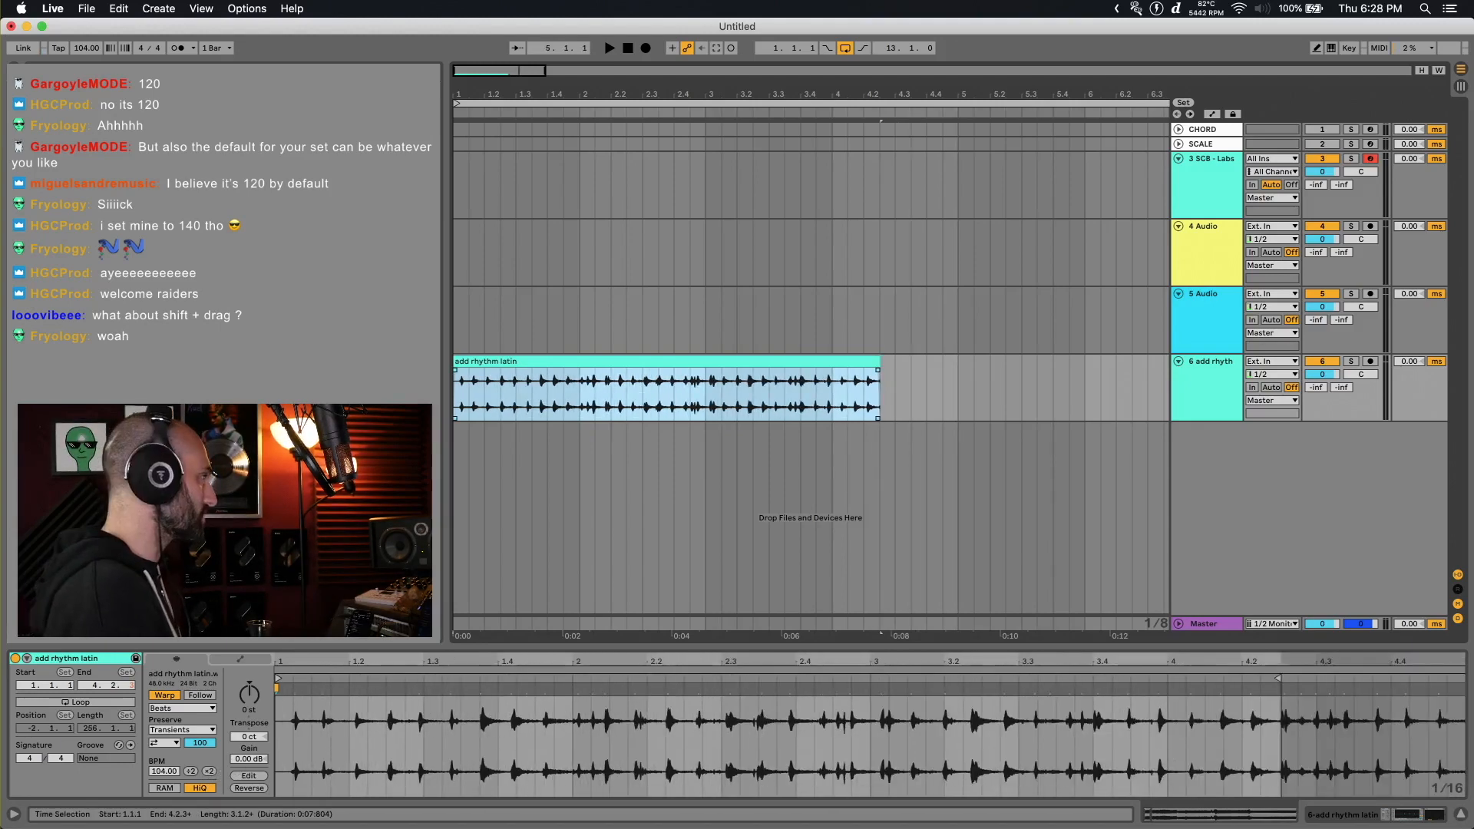
key(super+z)
Trim the warped clip's start to its first drum hit and place the clip at bar 1
key(plus)
key(plus)
key(plus)
key(plus)
key(plus)
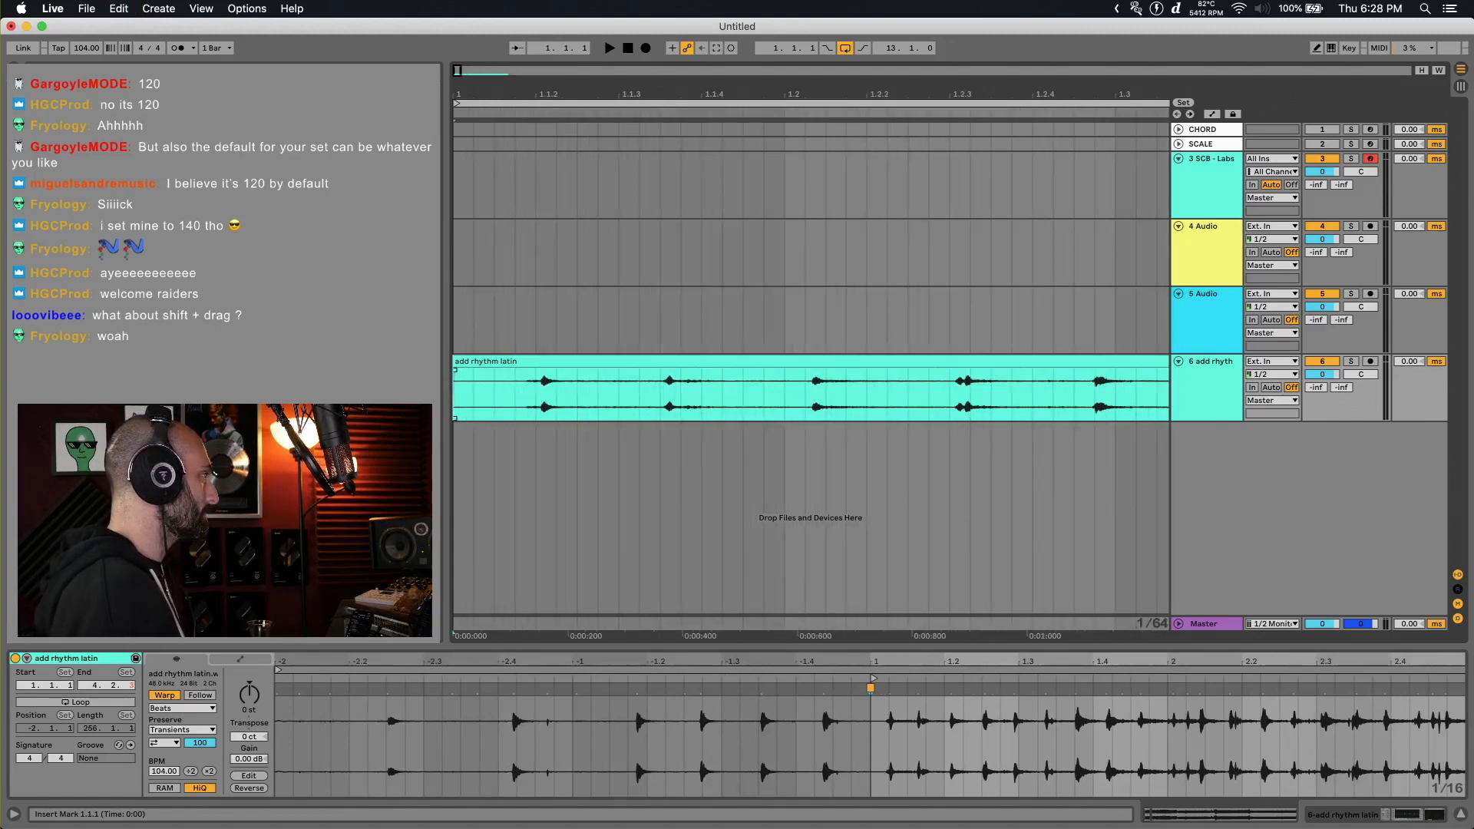
mouse_move(454, 361)
mouse_down()
mouse_move(536, 360)
mouse_move(476, 361)
mouse_up()
click(556, 399)
Time-stretch the warped clip's end to bar 5 so that the loop fills four bars
key(minus)
key(minus)
key(minus)
key(minus)
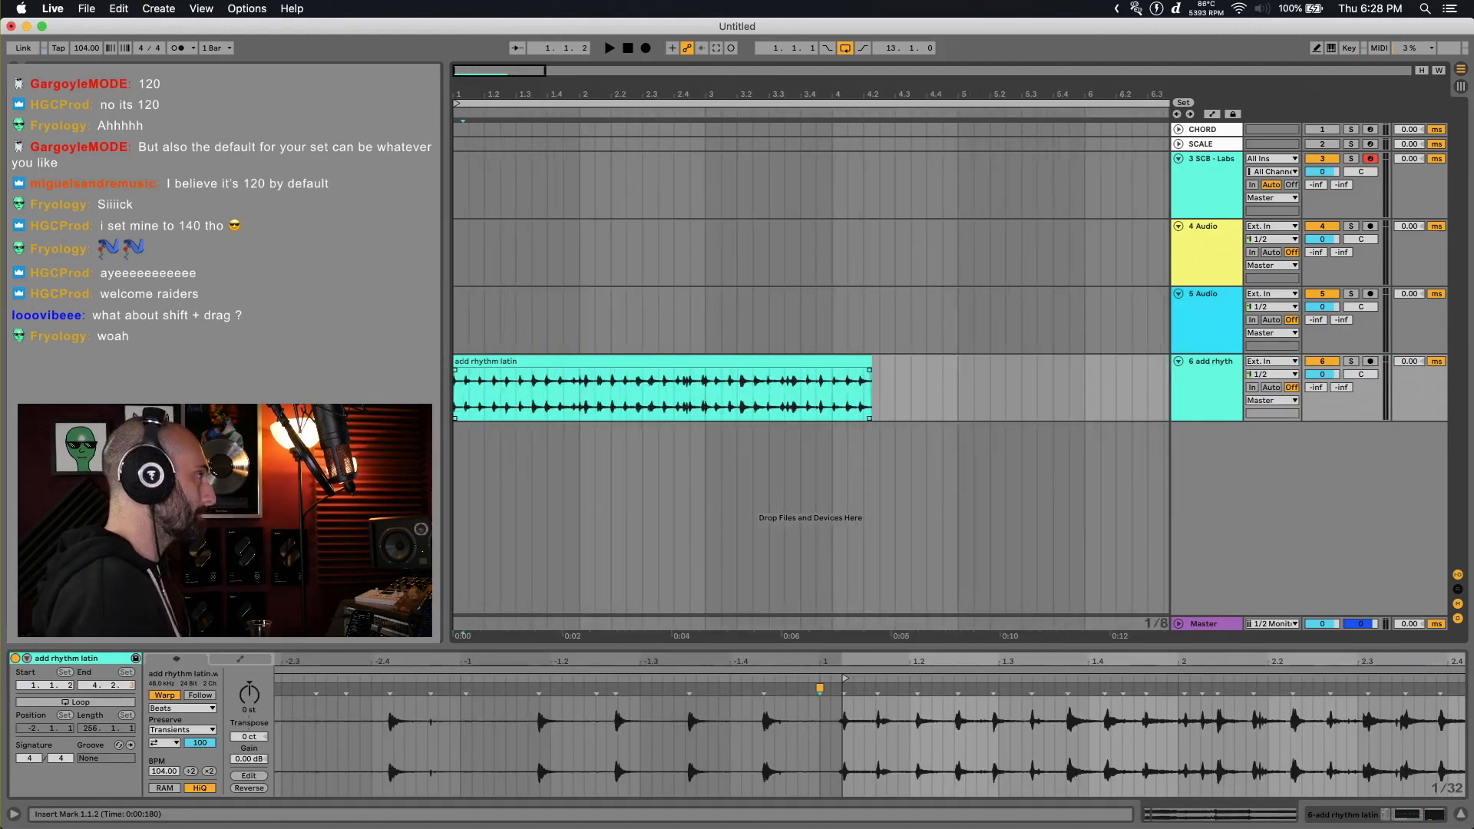
drag(870, 360, 958, 360)
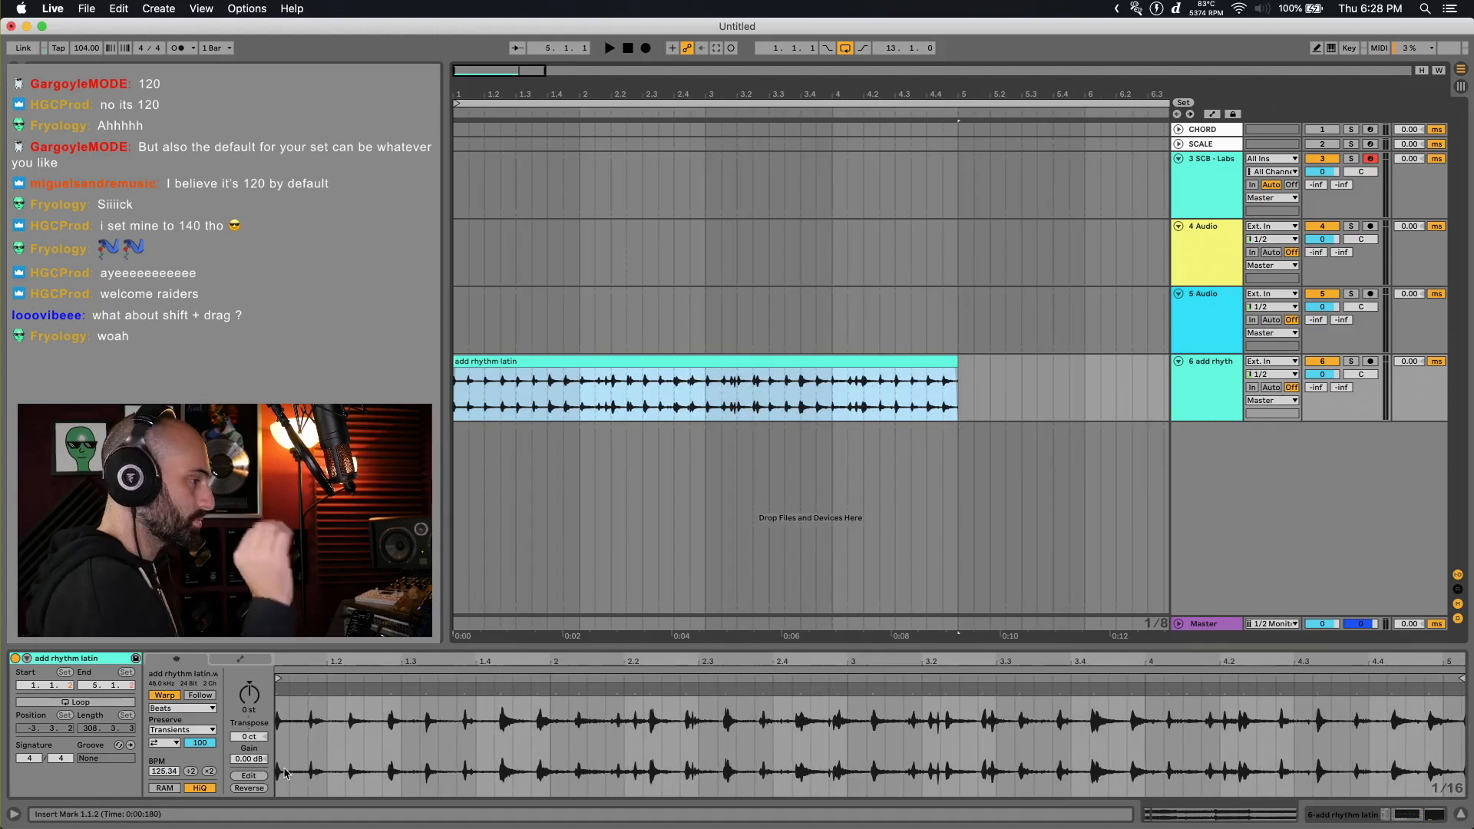
Examine the stretched clip's end closely at bar 5
key(alt+Right)
key(plus)
key(plus)
key(plus)
key(plus)
key(plus)
key(plus)
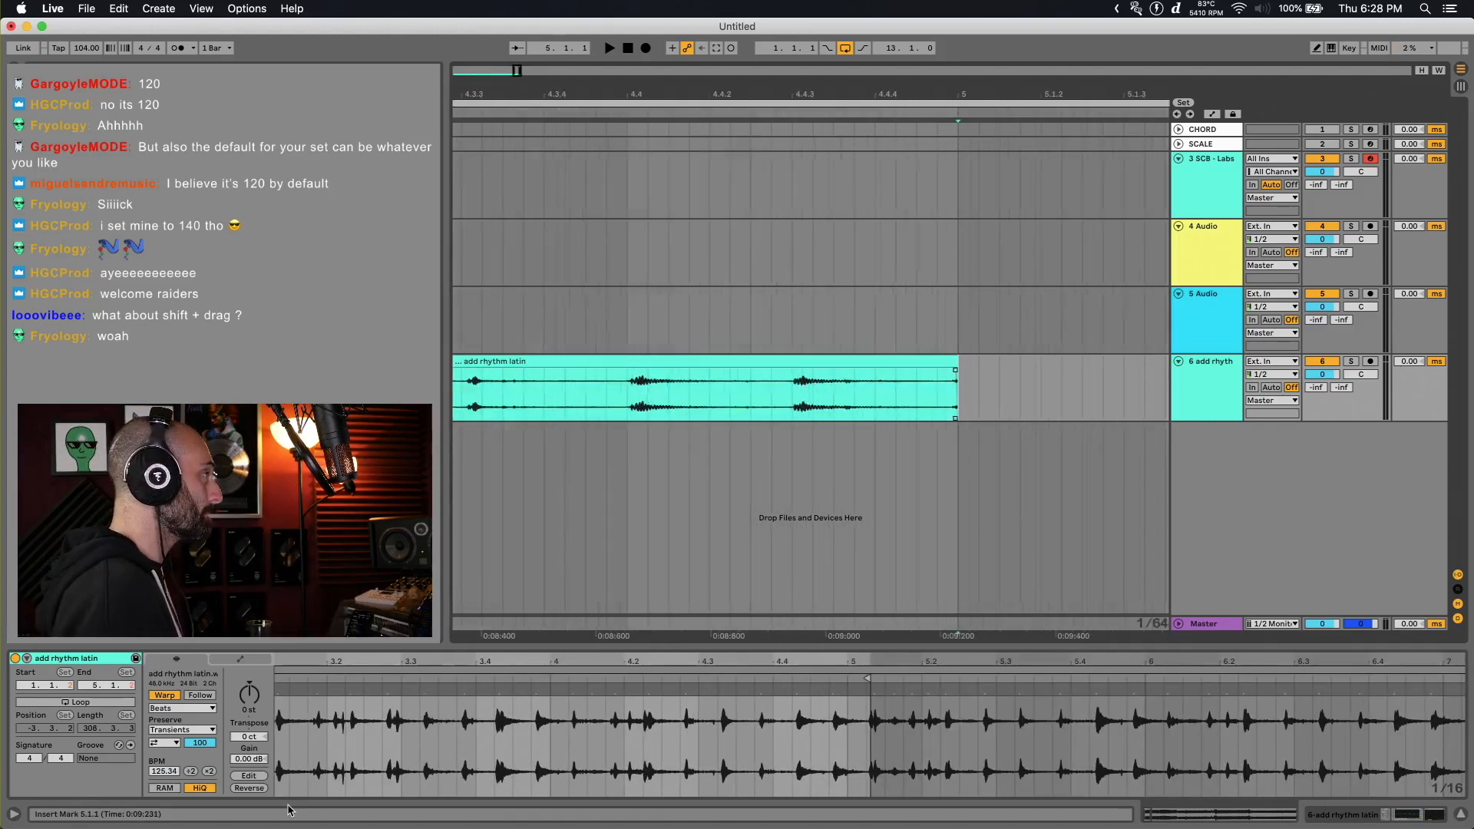
key(minus)
key(minus)
key(minus)
key(minus)
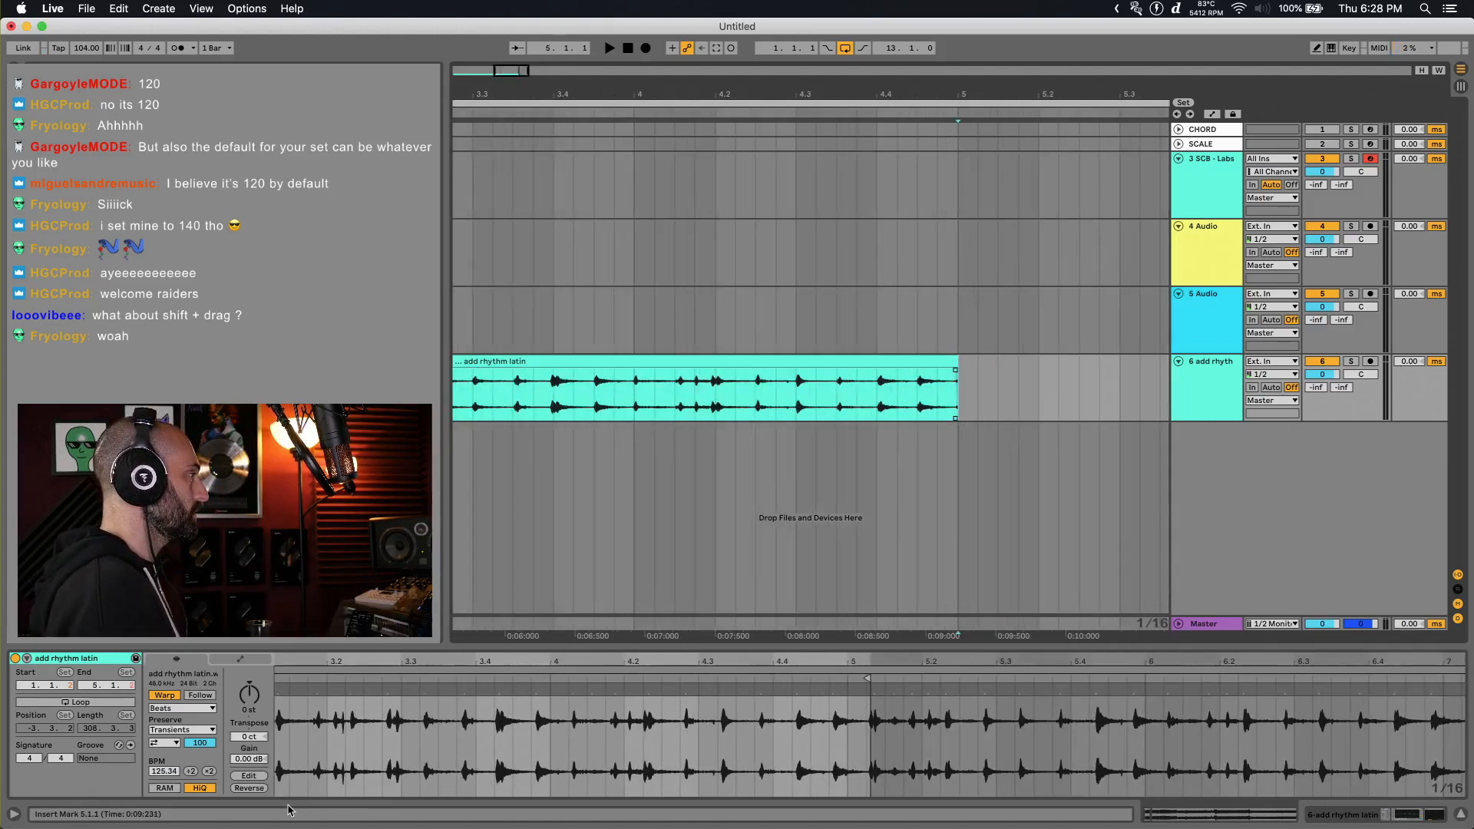
Consolidate the stretched four-bar clip and quantize all the transients in its waveform
key(alt+shift+Left)
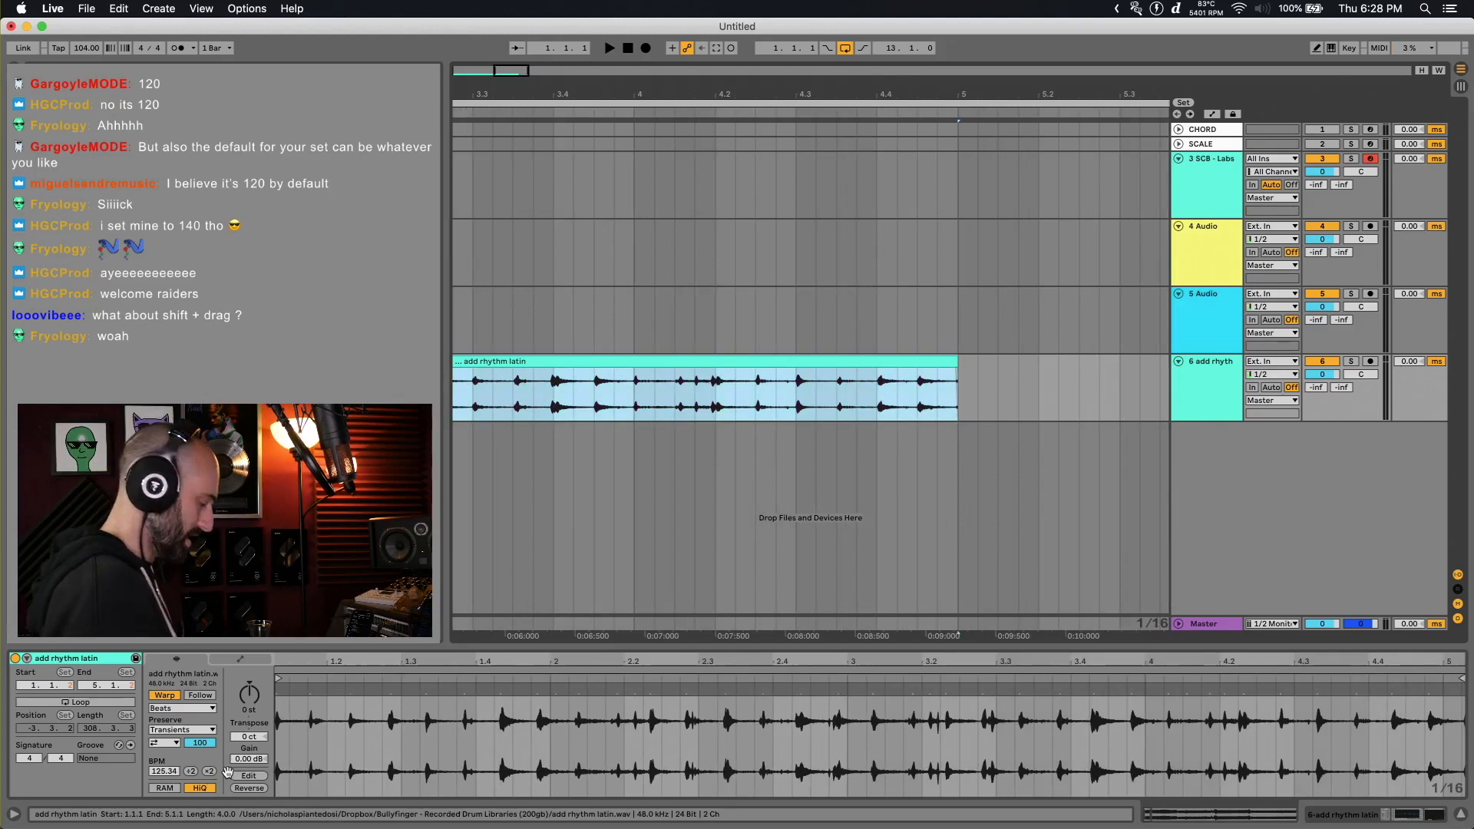
key(super+j)
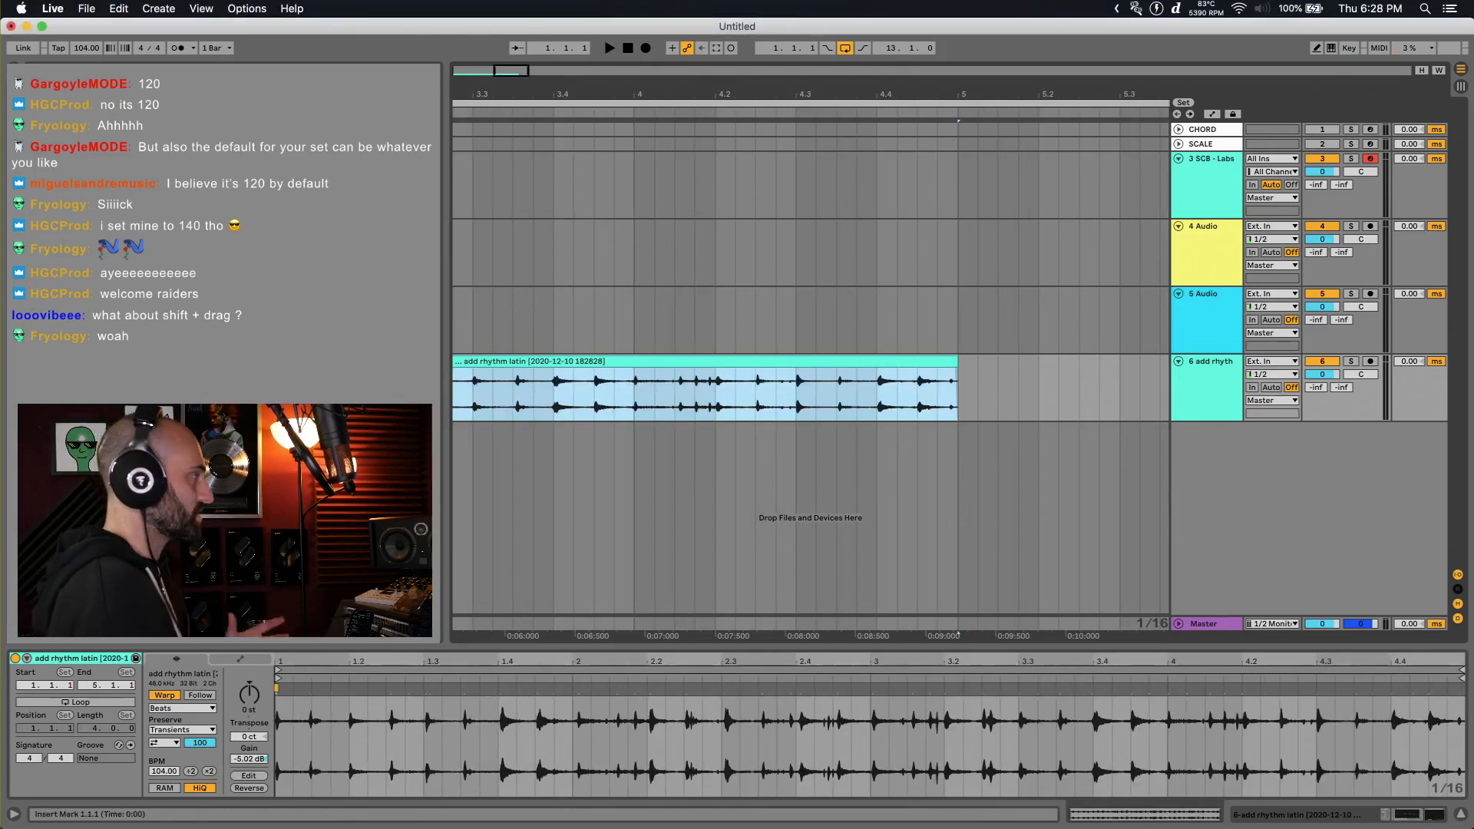
click(814, 743)
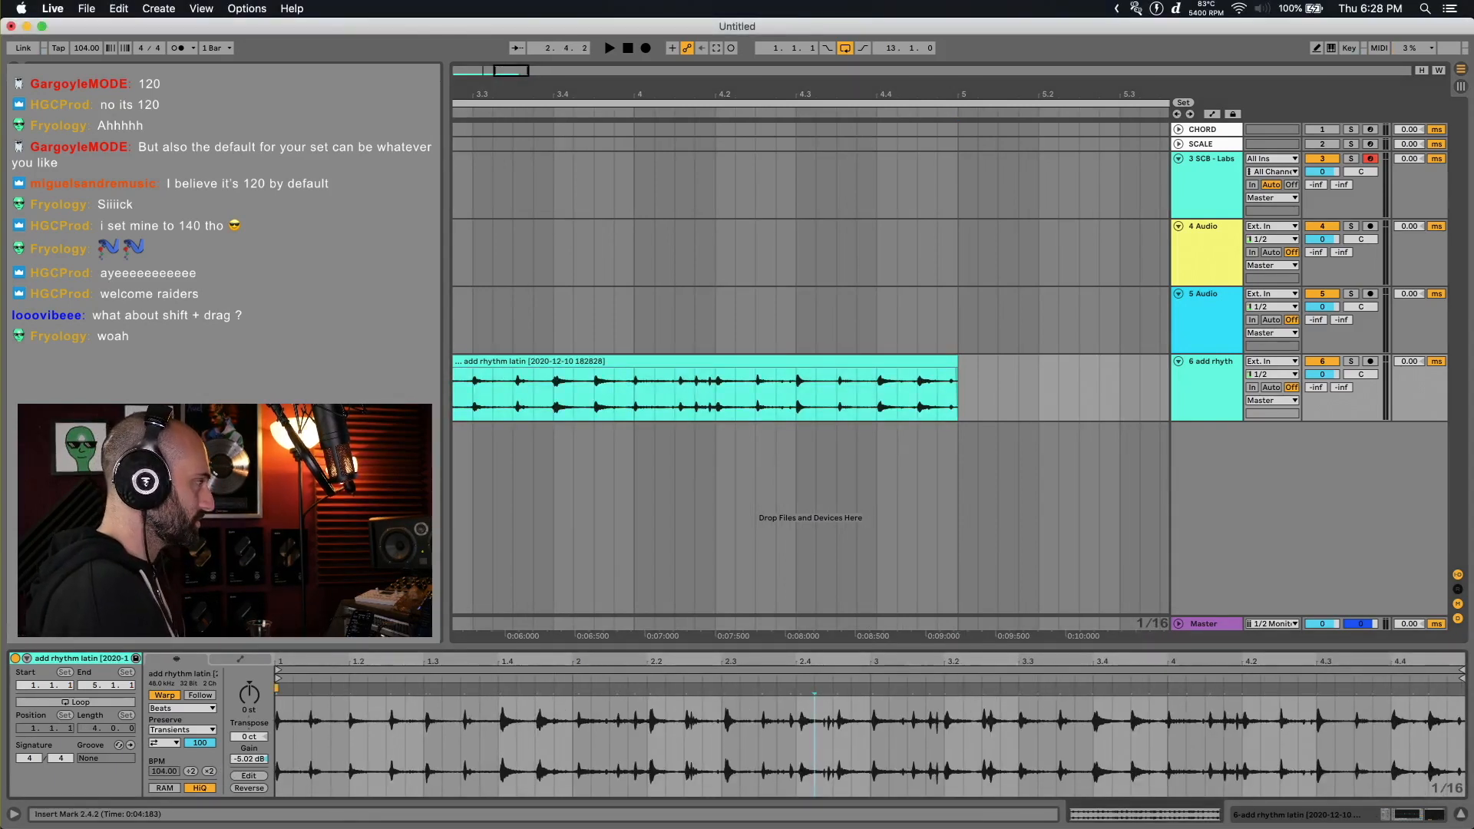
key(super+a)
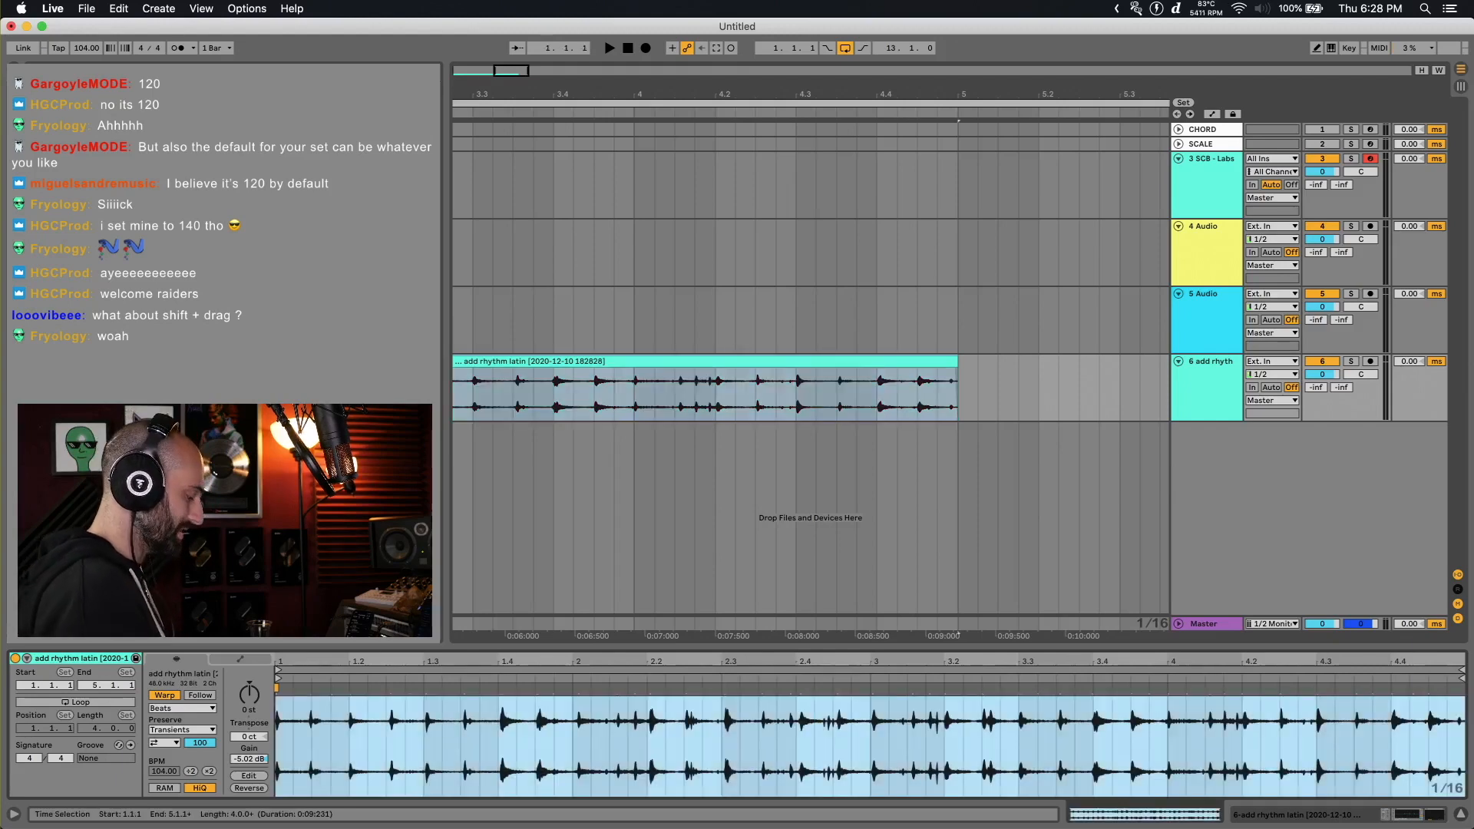
key(super+u)
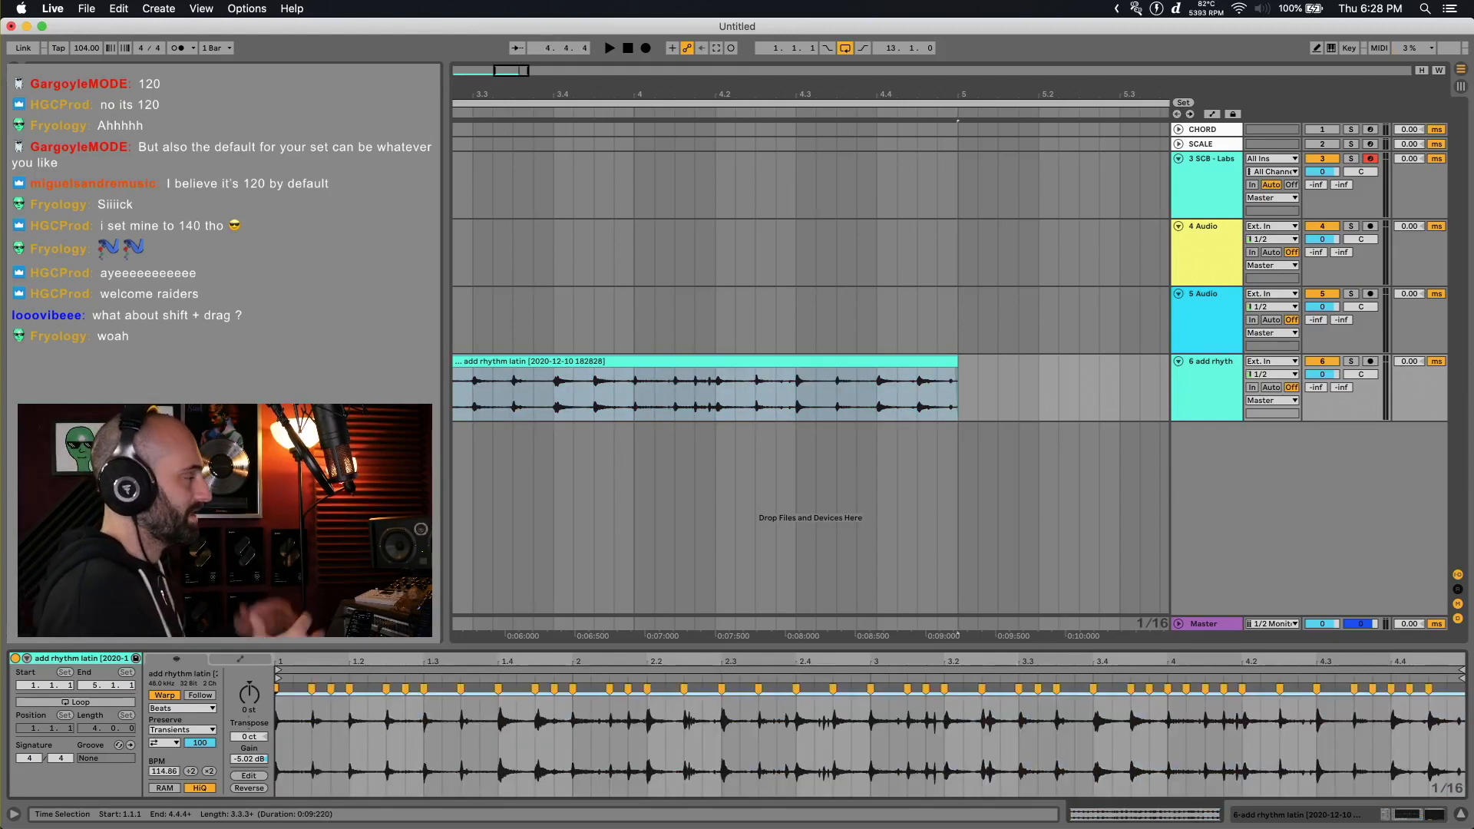